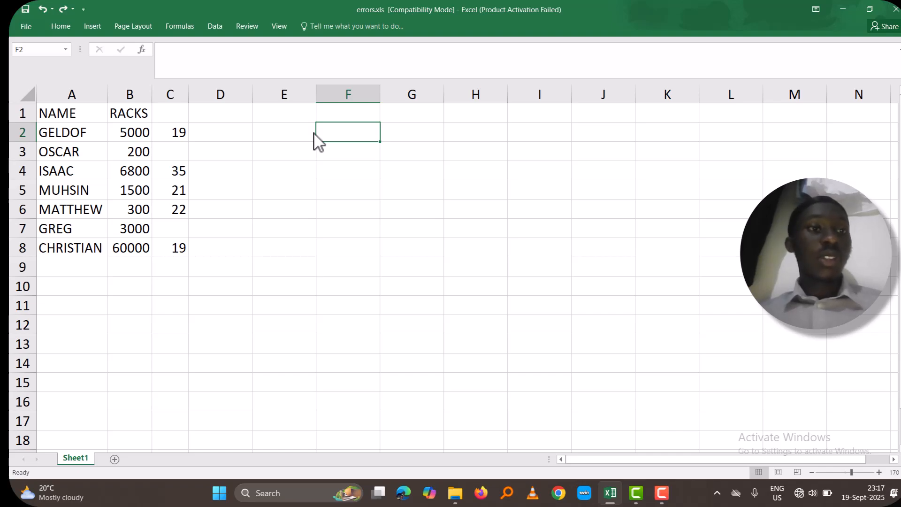
Narrow column B until its numbers no longer fit, test and undo auto-fitting it, and widen it manually to fit its contents
left_click(140, 90)
left_click_drag(152, 94, 135, 96)
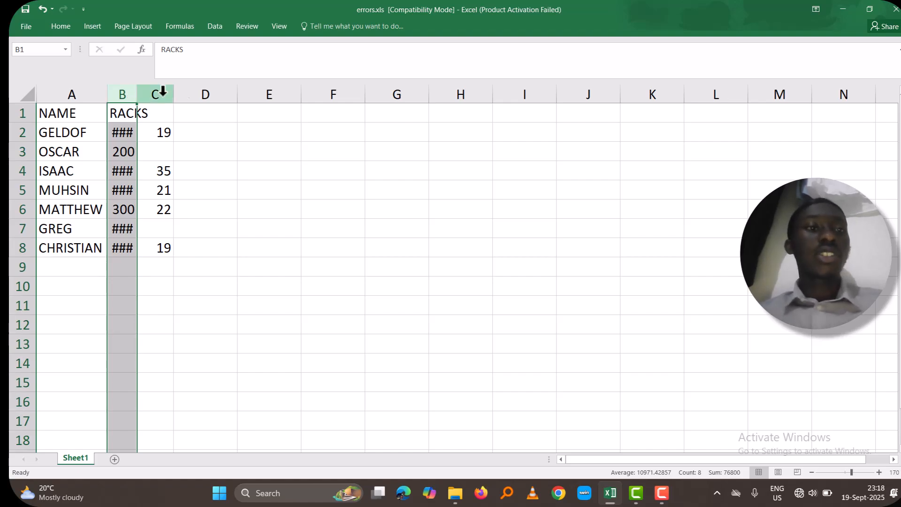
double_click(136, 97)
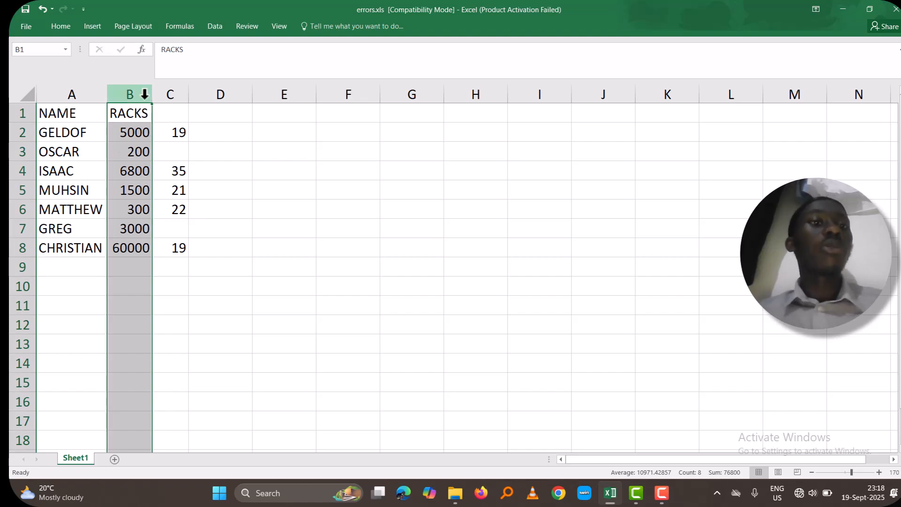
key("ctrl+z")
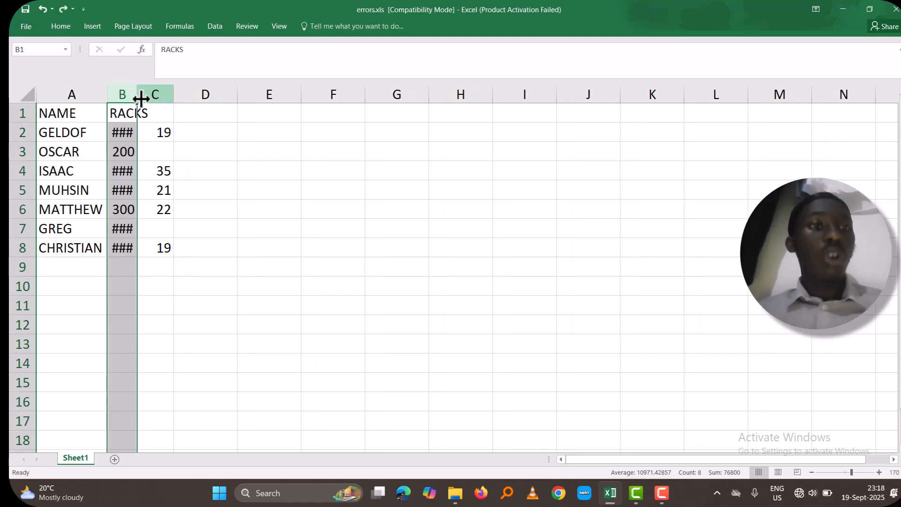
left_click_drag(137, 98, 160, 98)
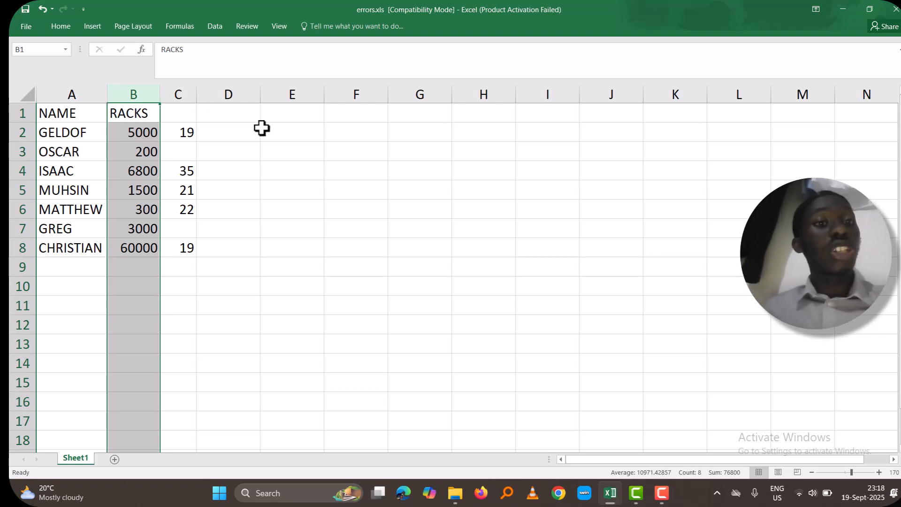
Enter =B2-C2 in cell E2 and fill the formula down to E8
left_click(282, 132)
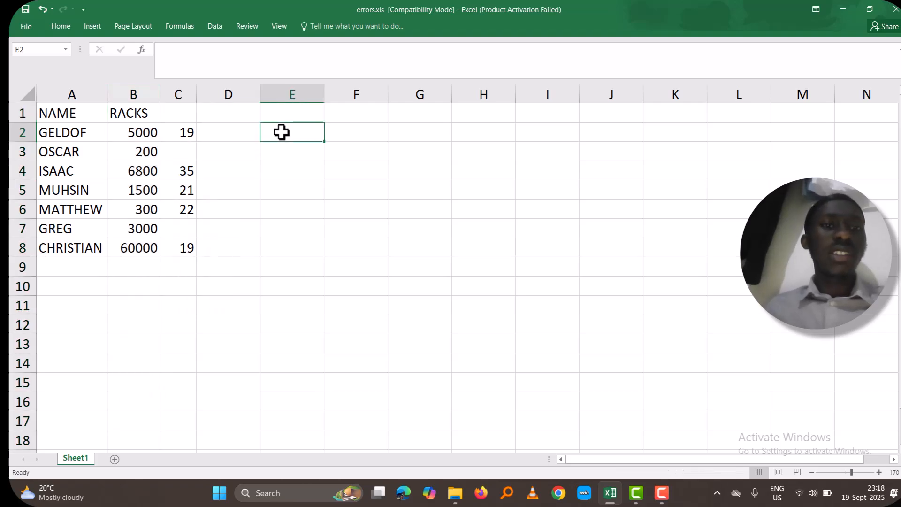
type("=")
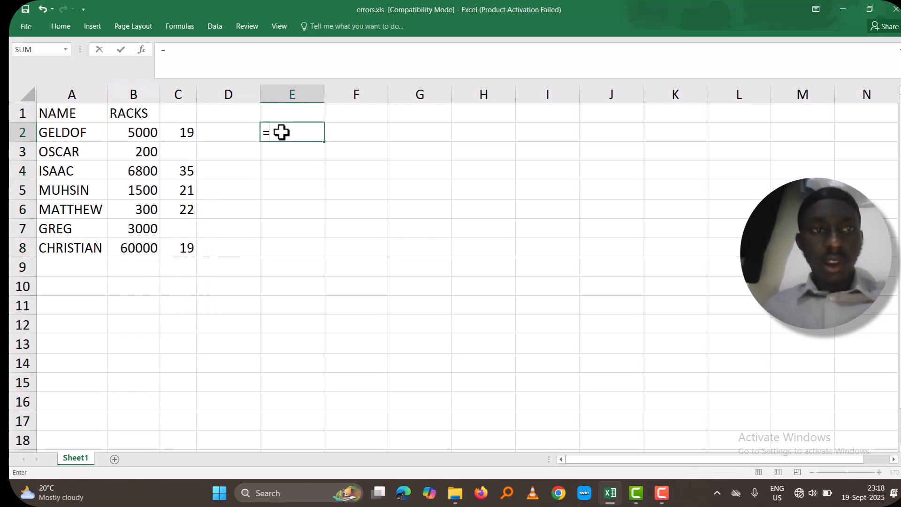
left_click(132, 133)
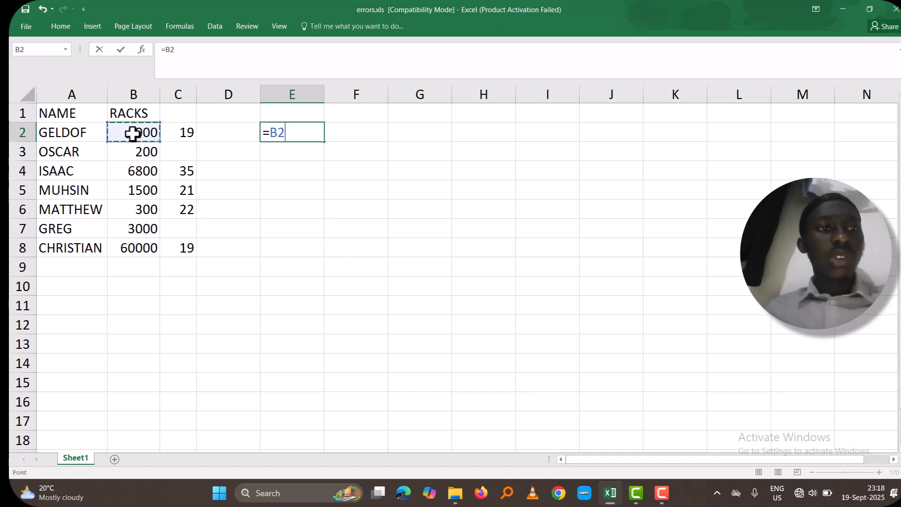
type("-")
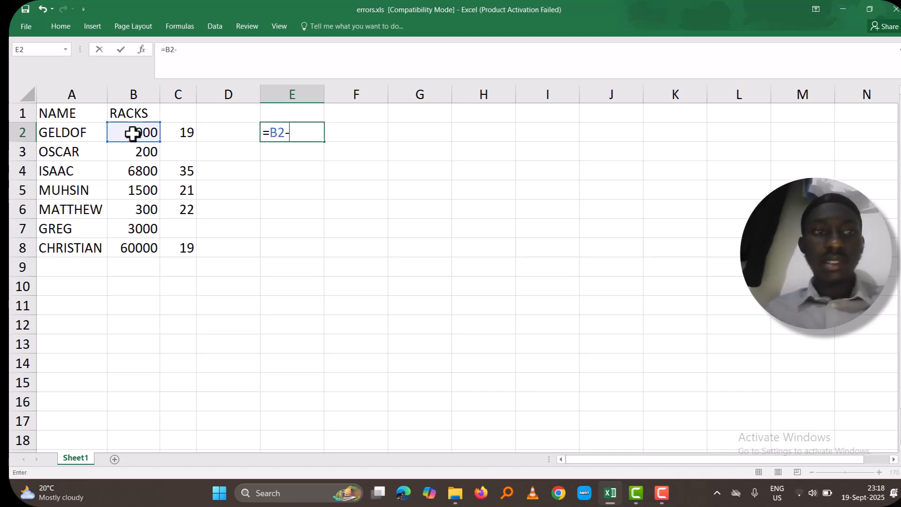
left_click(176, 136)
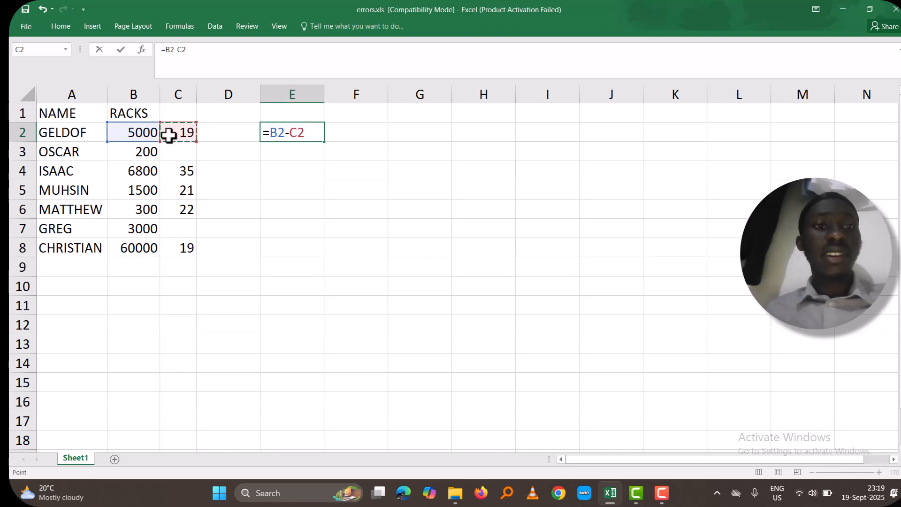
key("Return")
left_click(299, 130)
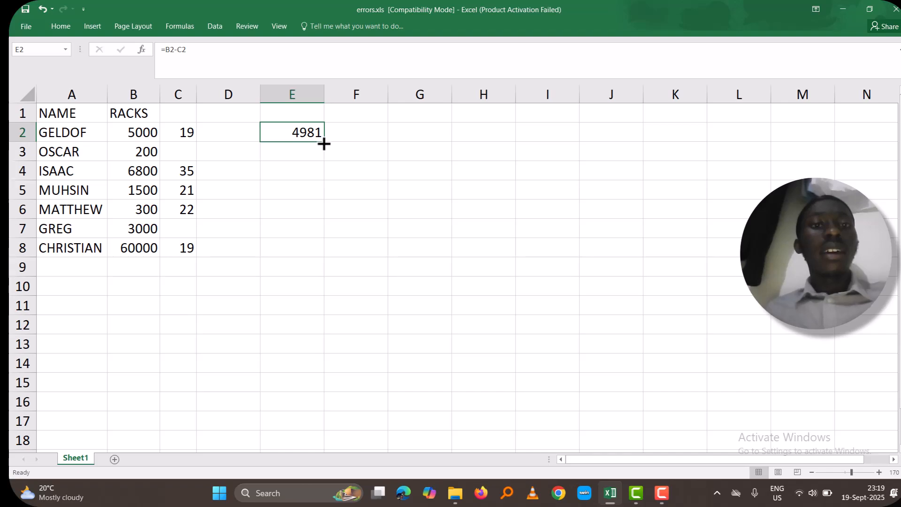
left_click_drag(324, 143, 324, 253)
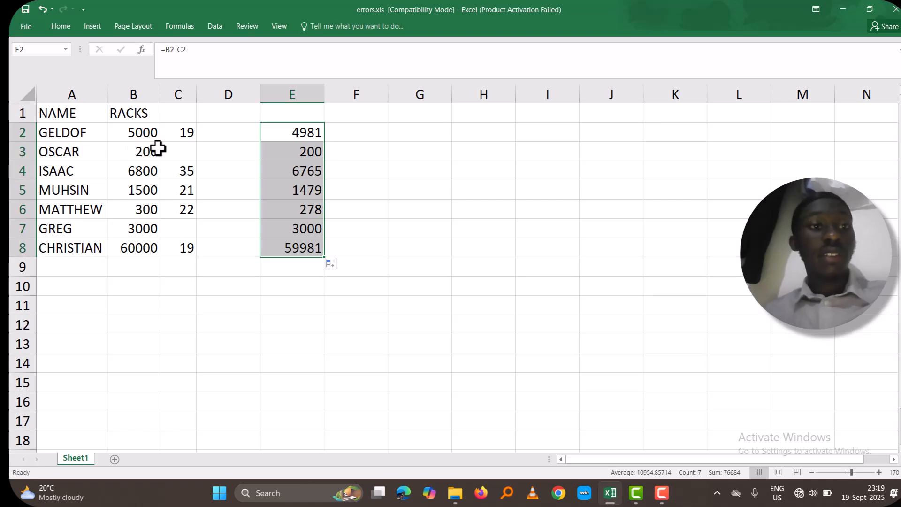
Enter the text MISSE in the blank cell C3 on OSCAR's row
left_click(188, 152)
type("MI")
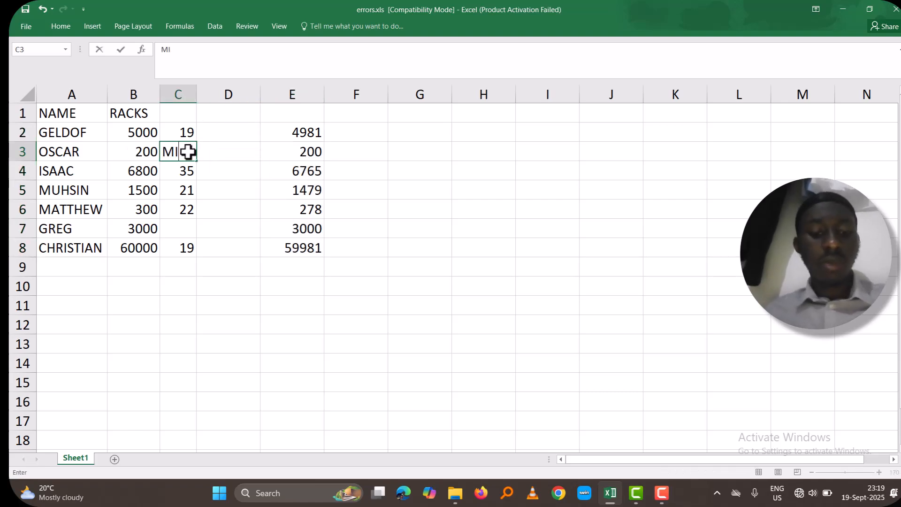
type("SS")
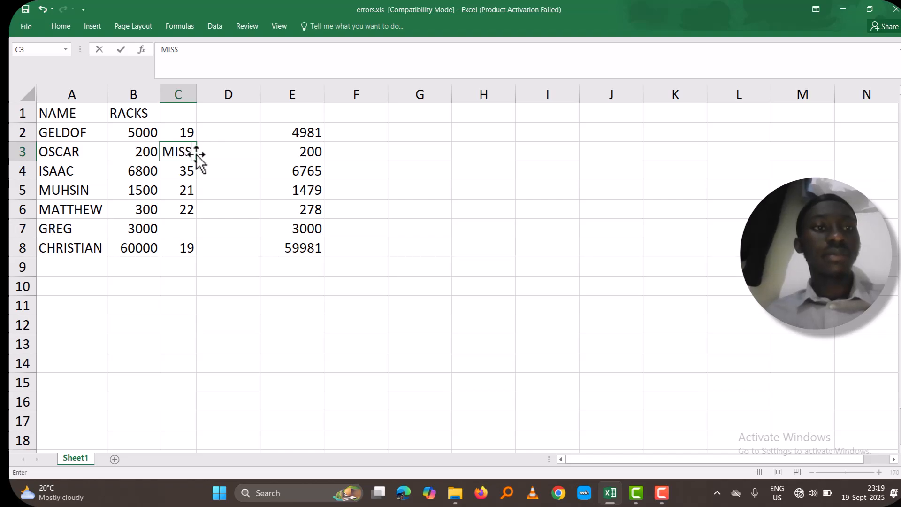
type("3")
key("BackSpace")
type("E")
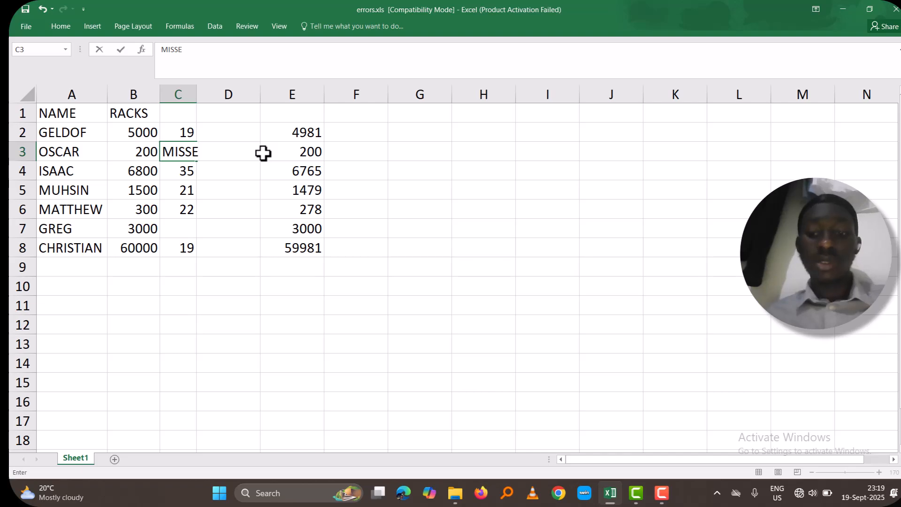
key("Return")
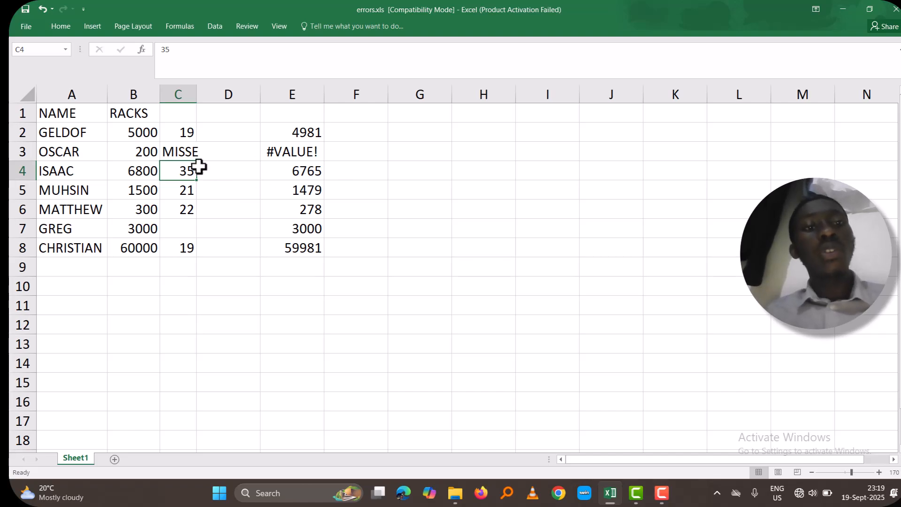
Edit the formula in E3 to =B3-SUM(C3) and reselect the cell to review it
left_click(185, 137)
left_click(187, 148)
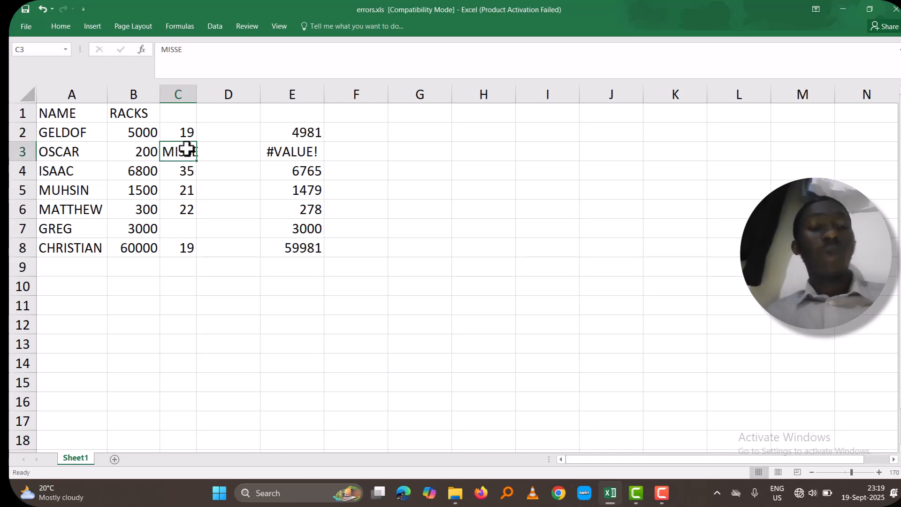
double_click(312, 151)
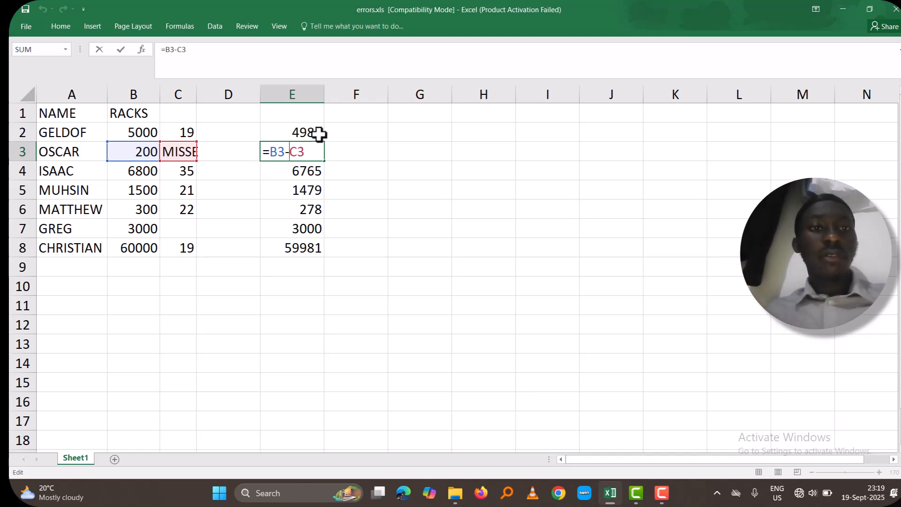
type("SUM")
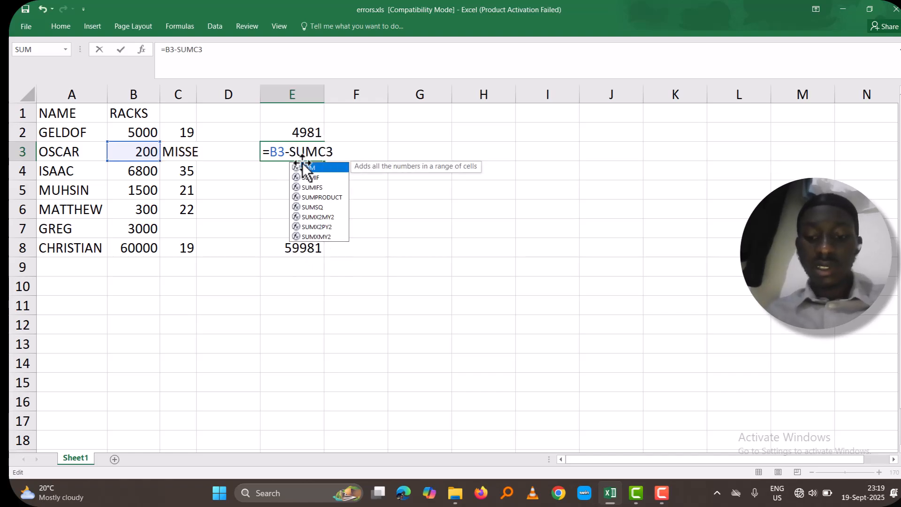
double_click(304, 167)
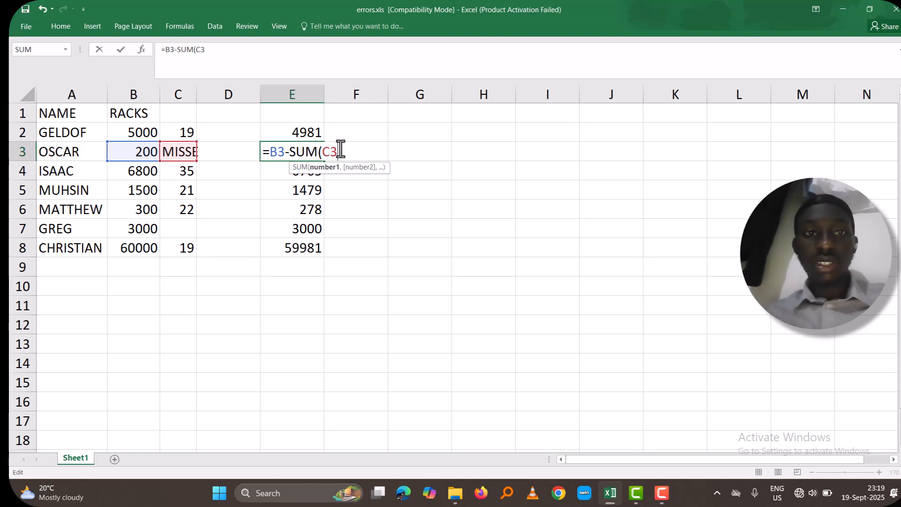
type(")")
key("Return")
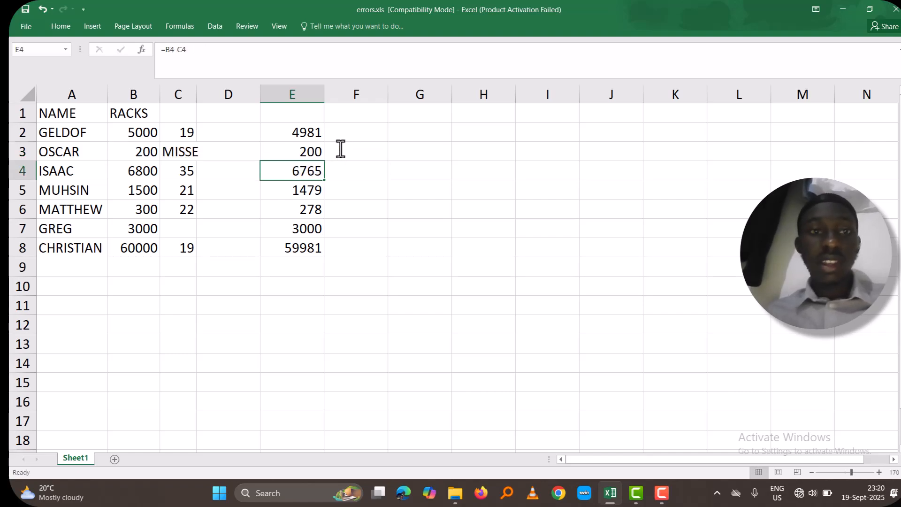
left_click(298, 154)
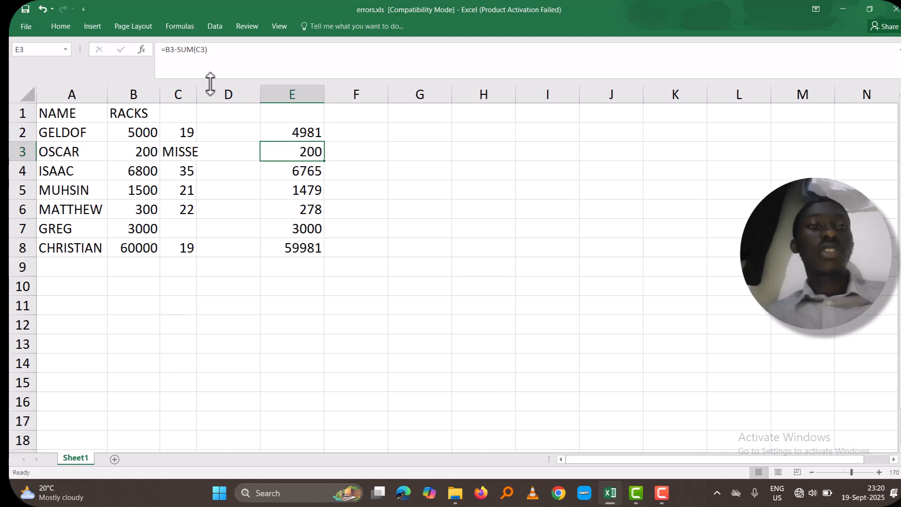
Widen column C slightly, and undo that and all earlier edits back to a blank C3 and an empty column E
left_click_drag(197, 99, 211, 99)
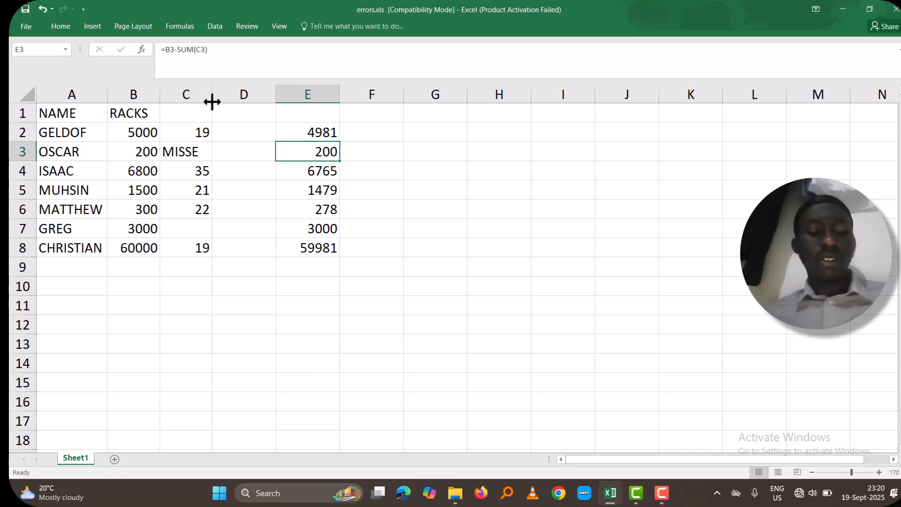
key("ctrl+z")
key("ctrl+z")
key("ctrl+z")
key("ctrl+z")
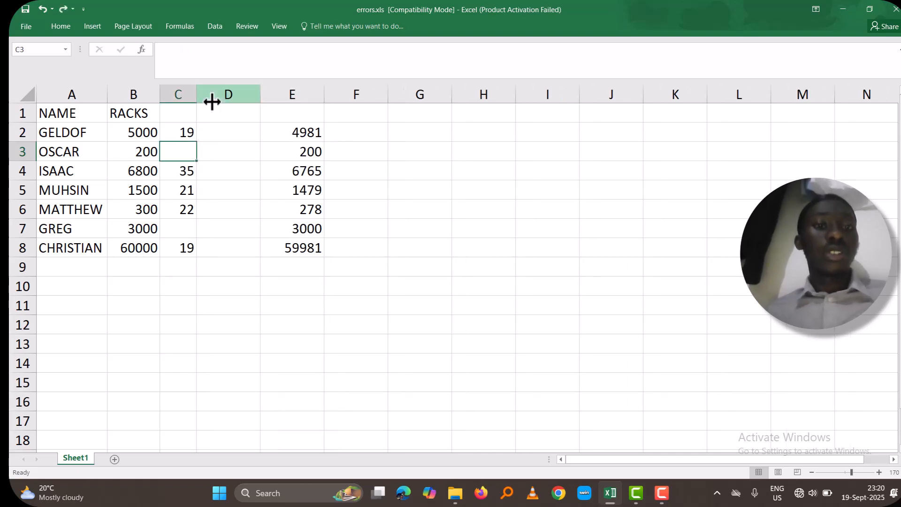
key("ctrl+z")
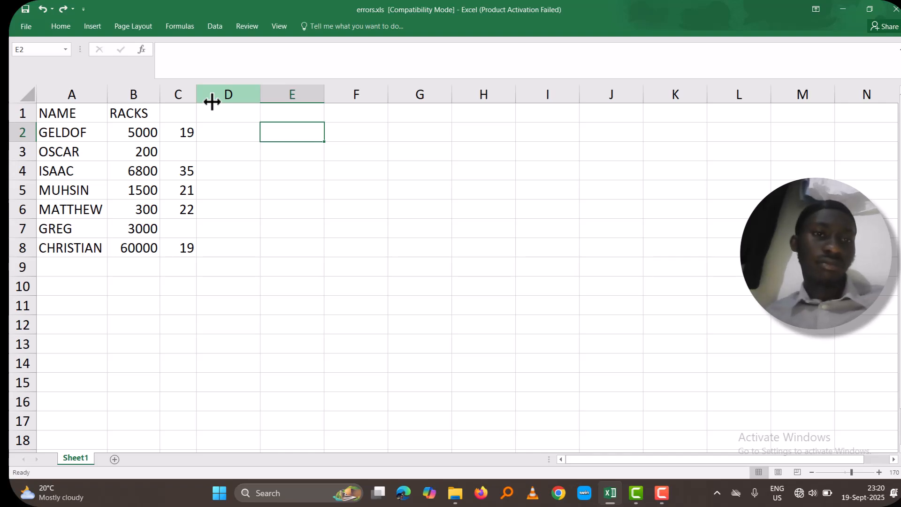
Enter =ADD() in cell E2 as a formula with an invalid function name
type("=")
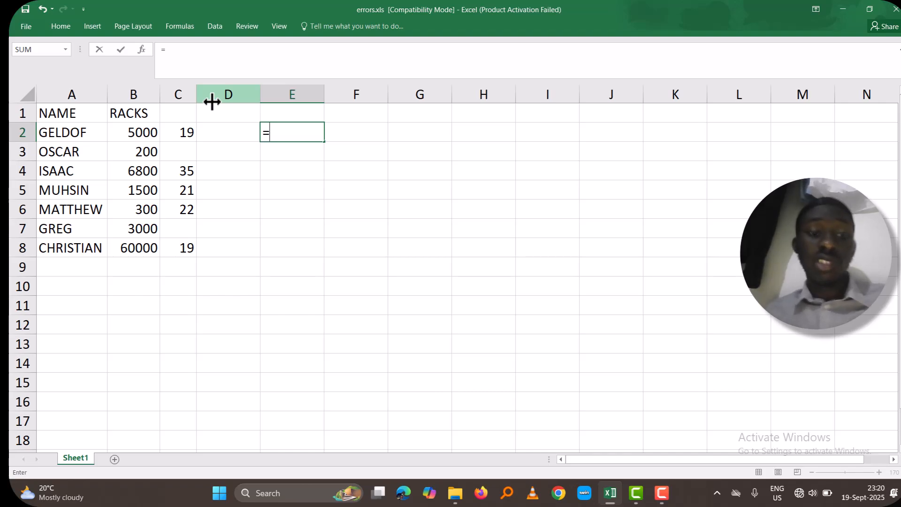
type("SU")
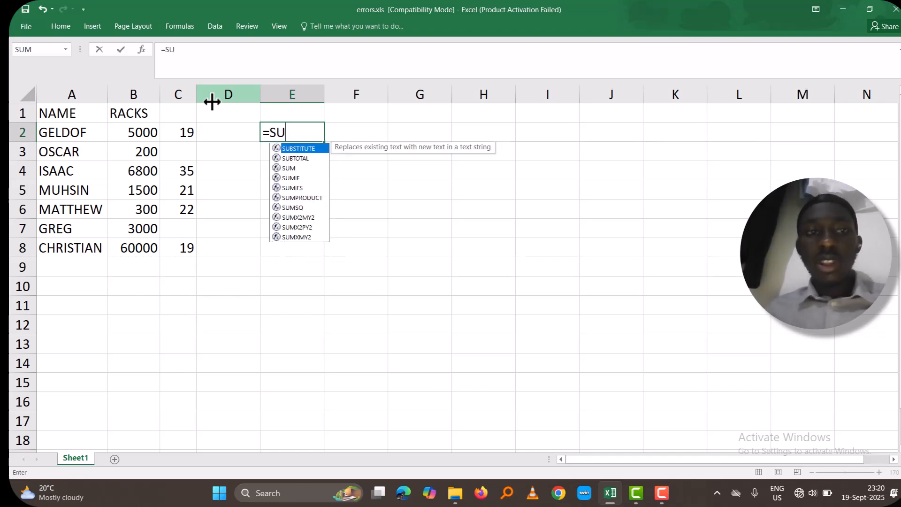
type("M")
key("BackSpace")
key("BackSpace")
key("BackSpace")
type("ADD()")
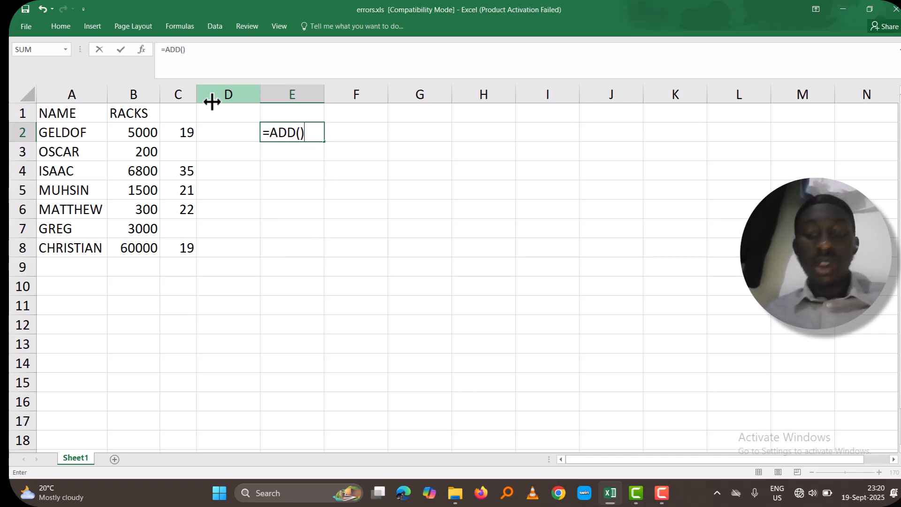
key("Return")
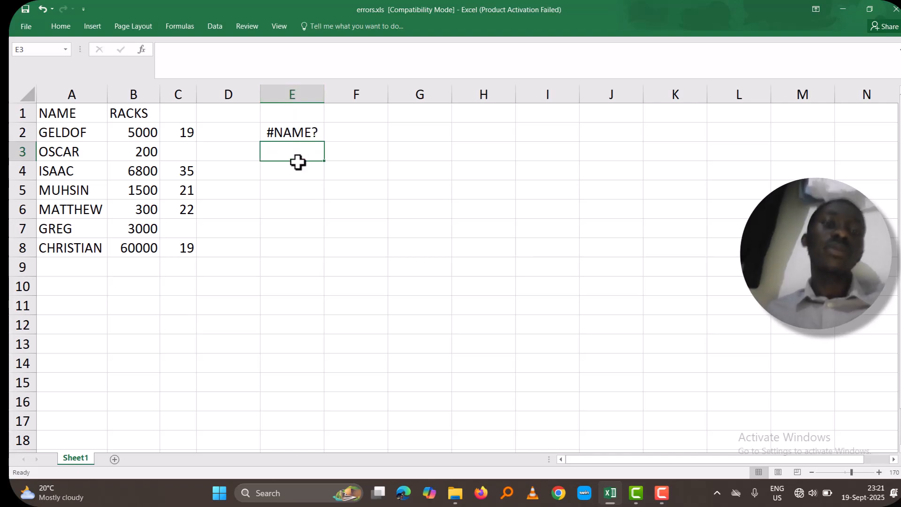
Replace the formula in E2 with =SUM(), try to submit it, and return to editing it
key("Down")
key("Down")
key("Up")
key("Up")
key("Up")
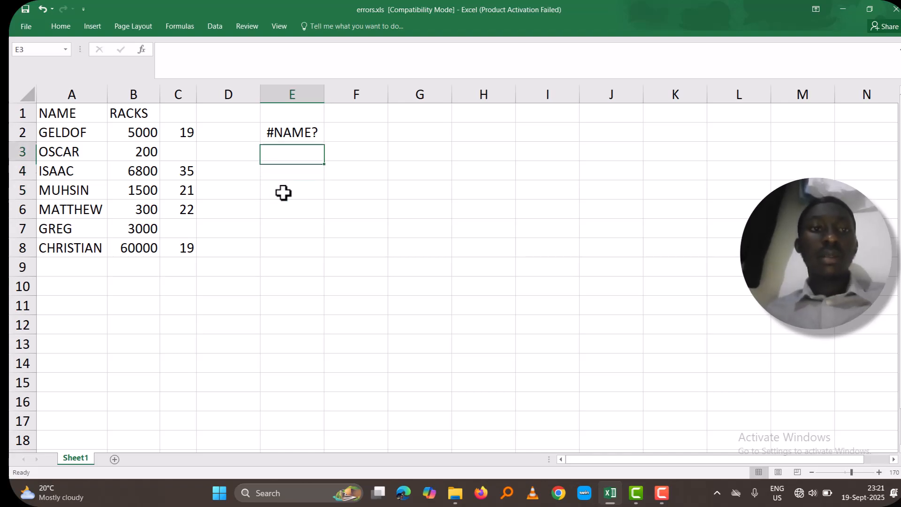
key("F2")
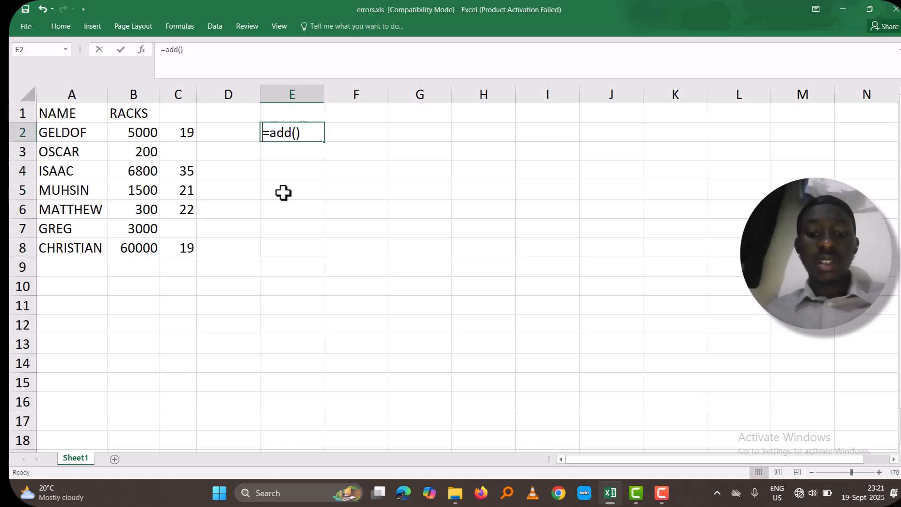
key("BackSpace")
key("BackSpace")
key("BackSpace")
key("BackSpace")
key("BackSpace")
type("UM")
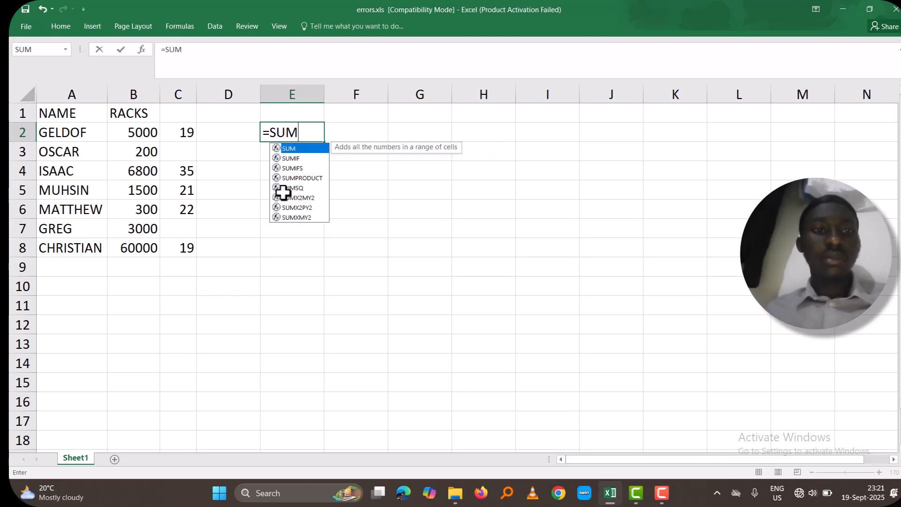
type("()")
key("Return")
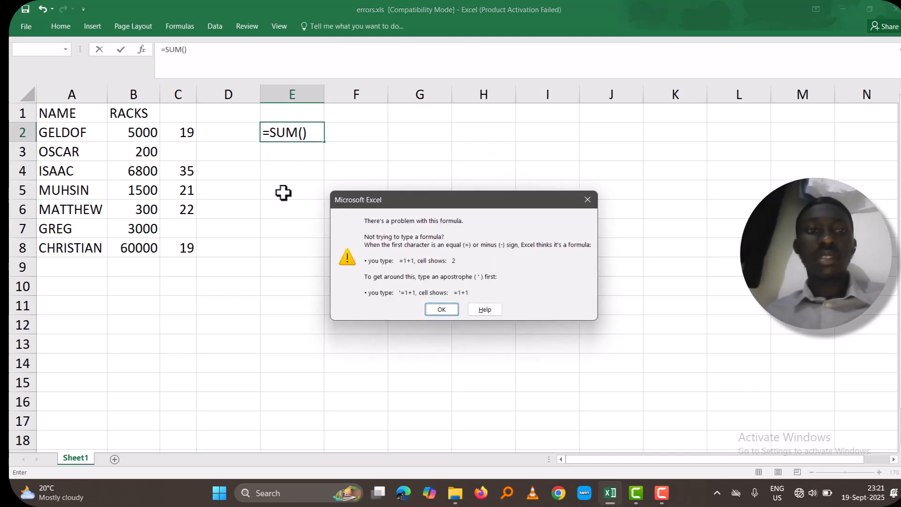
key("Return")
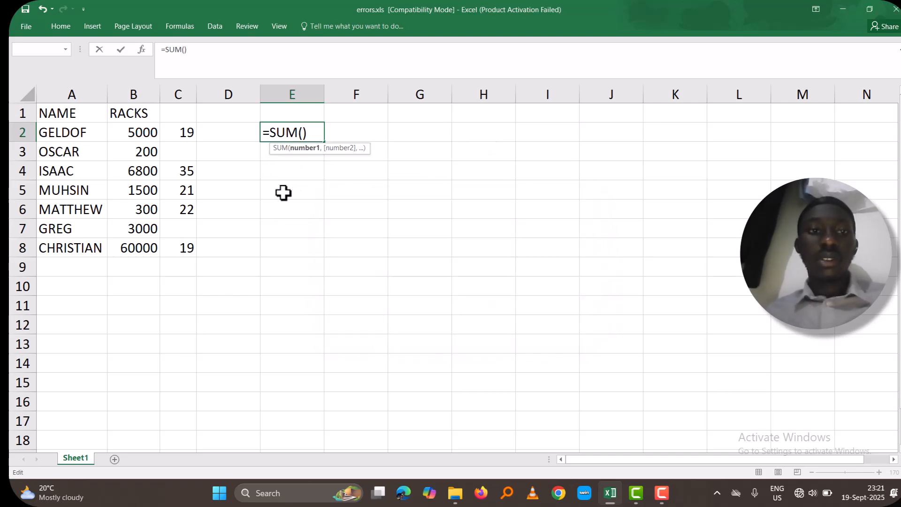
Complete the formula in E2 as =SUM(B2:C2), correcting the stray backslash, and fill it down to E8
left_click_drag(135, 132, 175, 132)
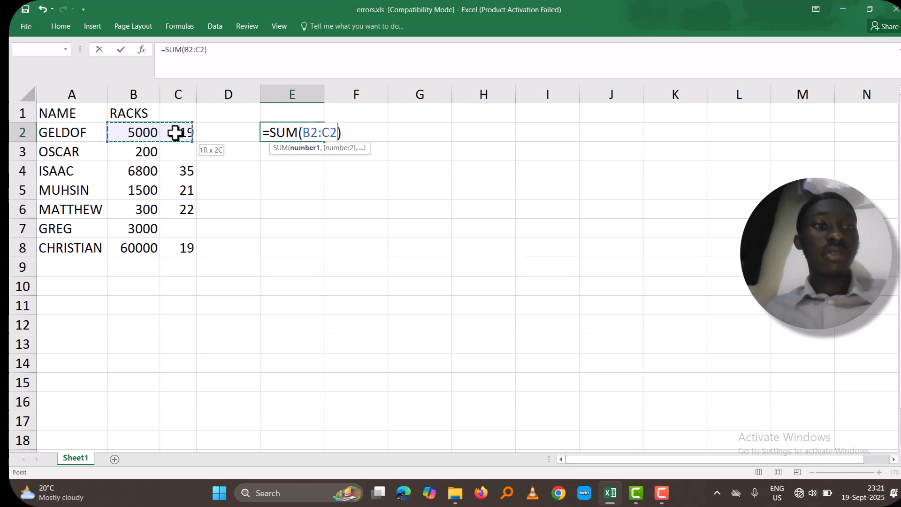
type("\\")
key("Return")
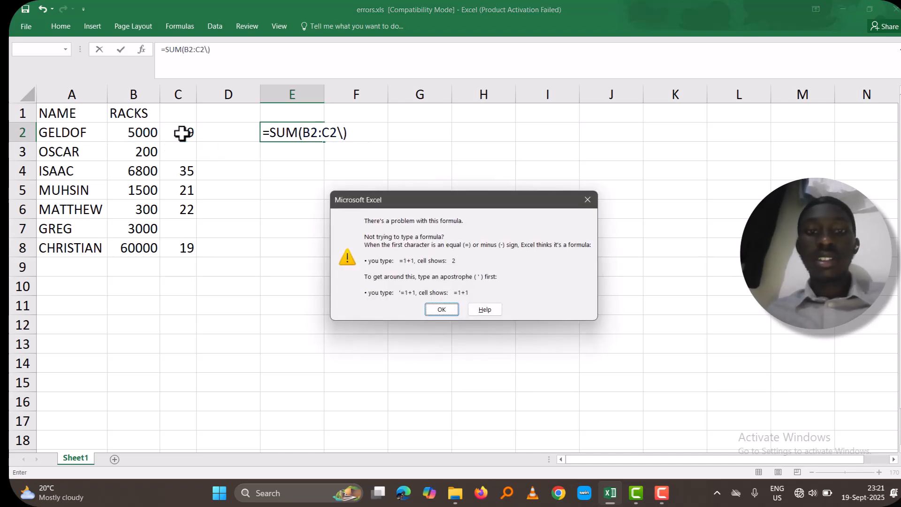
left_click(449, 310)
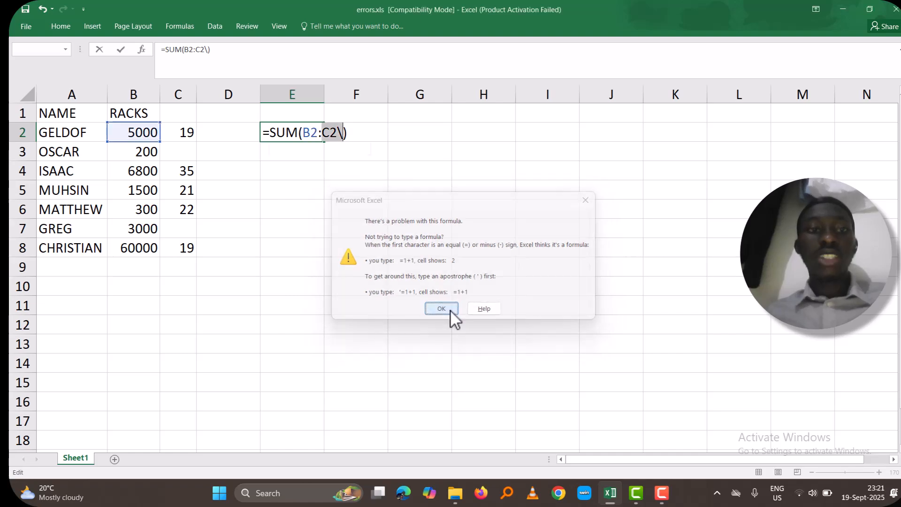
key("BackSpace")
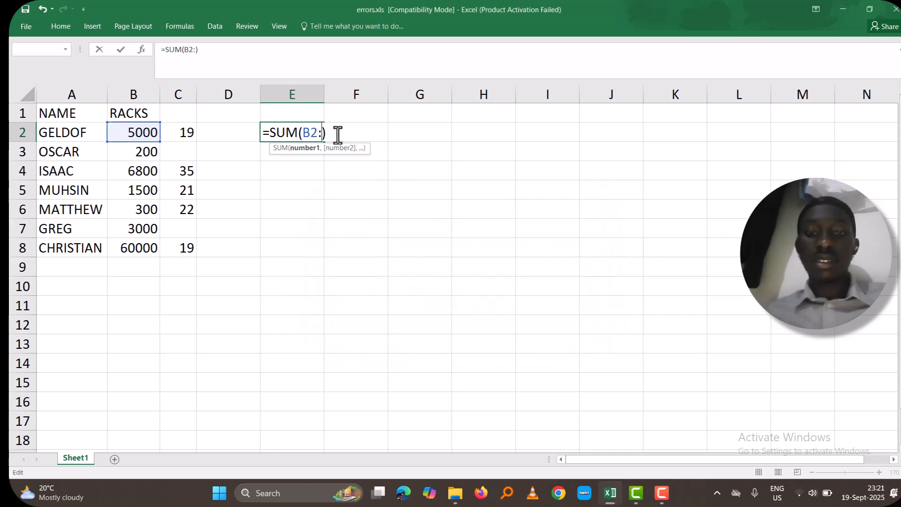
left_click(187, 130)
key("Return")
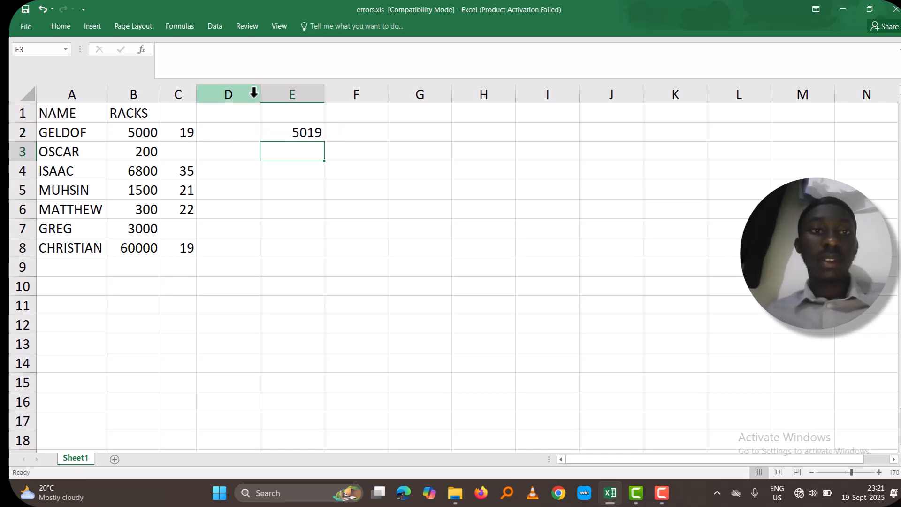
left_click(307, 131)
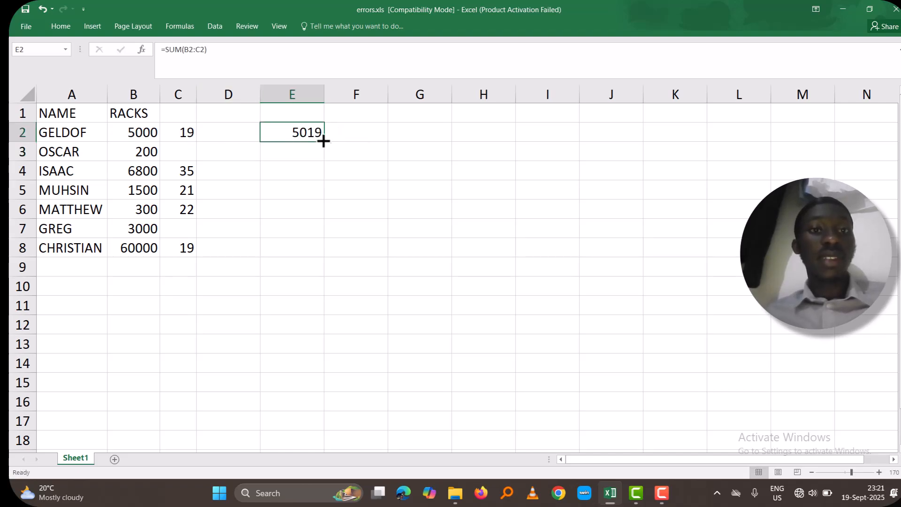
left_click_drag(324, 142, 316, 255)
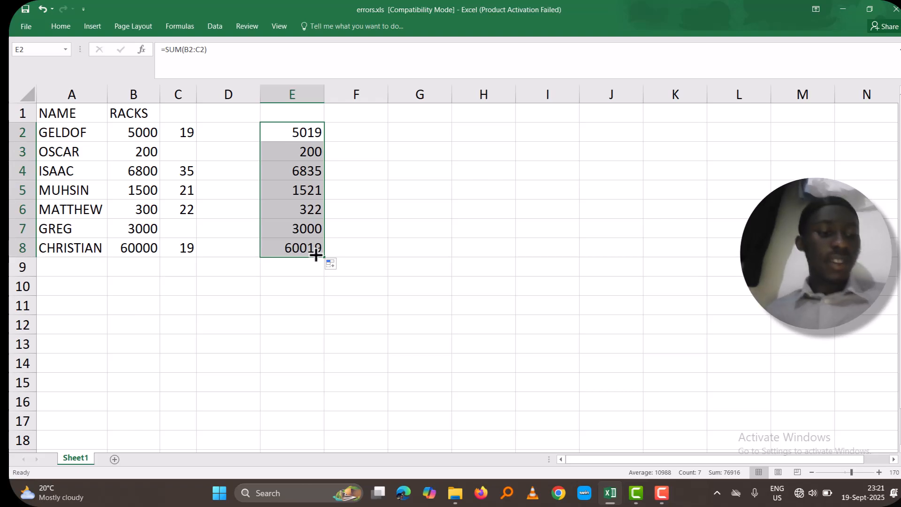
Undo the fill and the formula entries in E2 until column E is empty
key("ctrl+z")
key("ctrl+z")
key("ctrl+z")
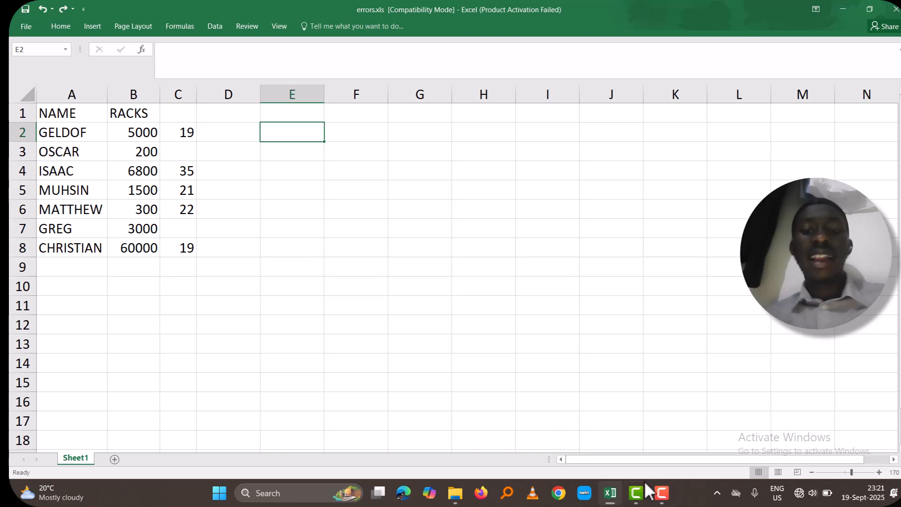
mouse_move(664, 494)
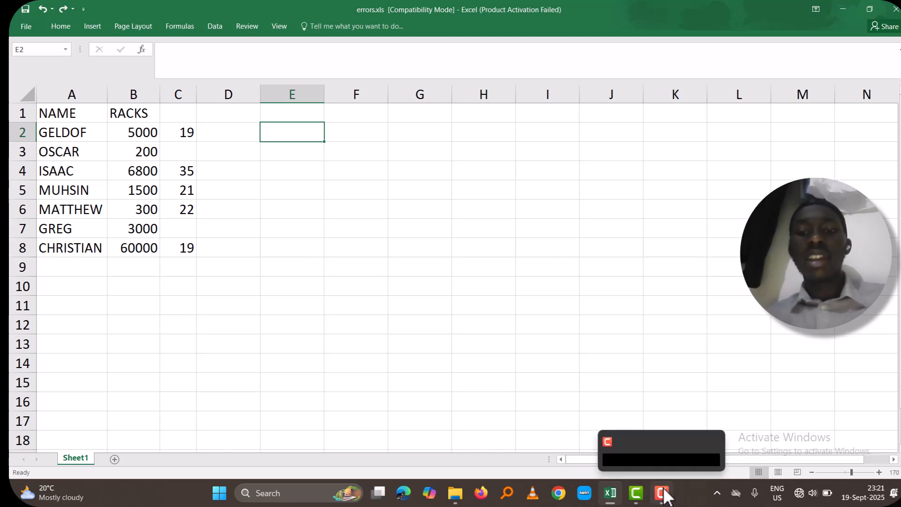
left_click(672, 446)
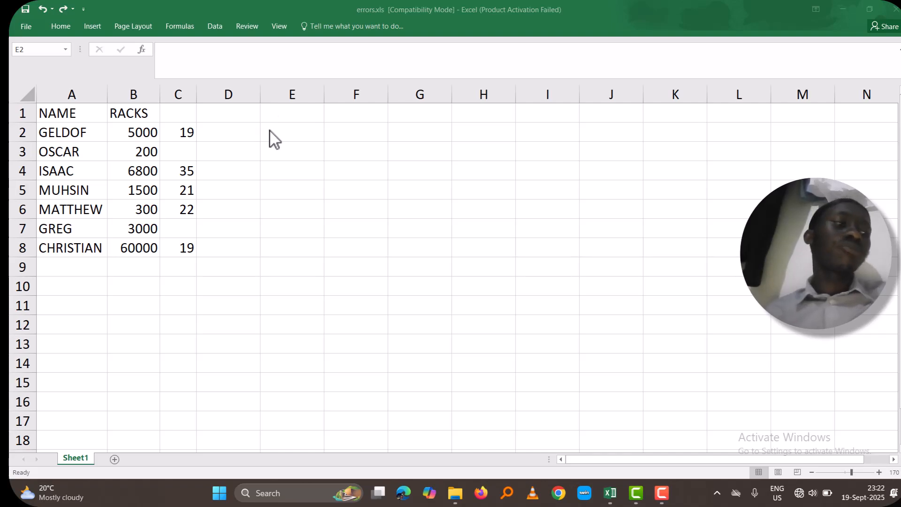
Enter =B2*C2 in cell E2 and fill the formula down to E8
left_click(301, 138)
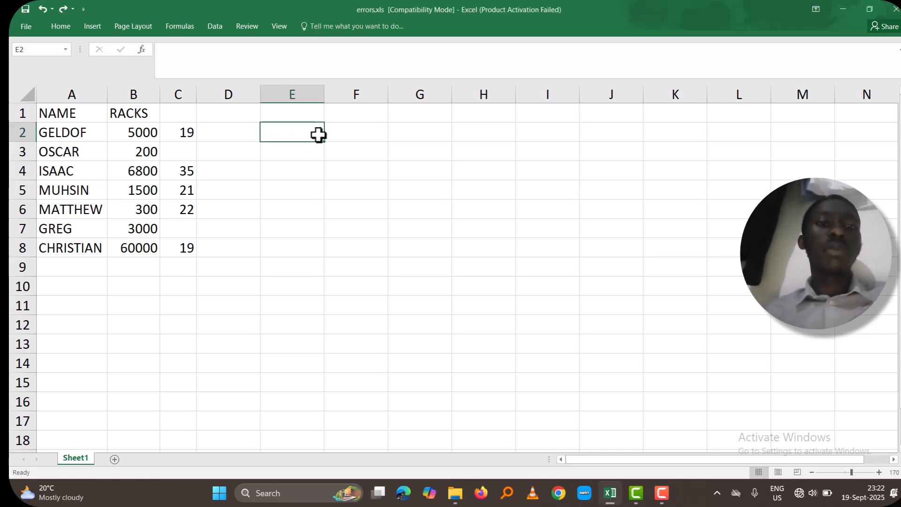
type("=")
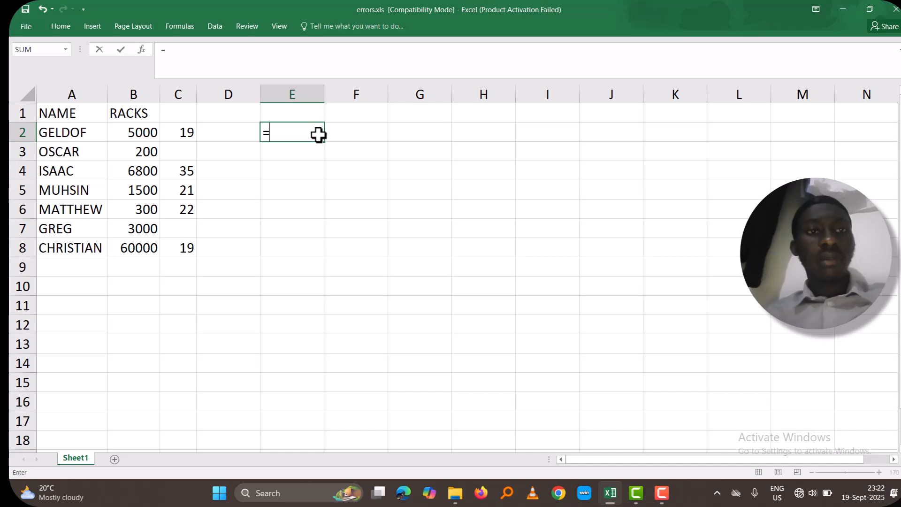
left_click(131, 133)
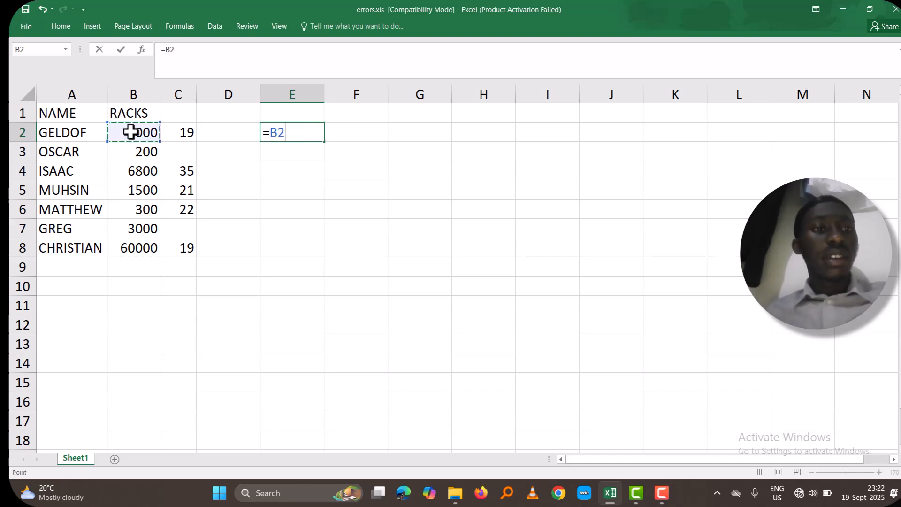
type("*")
left_click(187, 131)
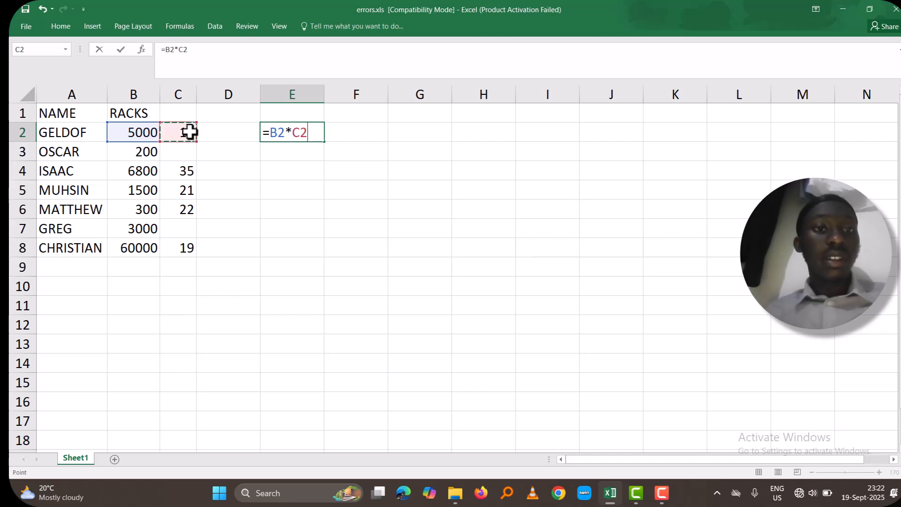
key("Return")
left_click(306, 132)
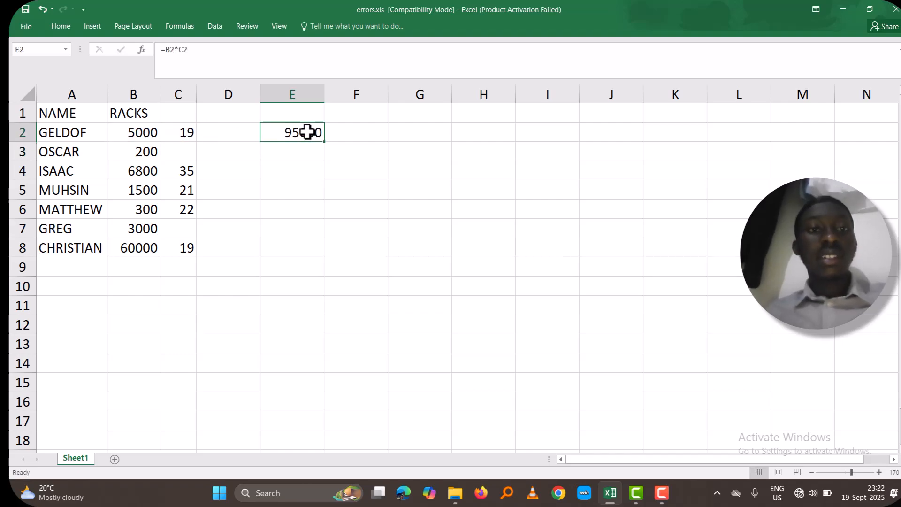
left_click_drag(324, 142, 318, 264)
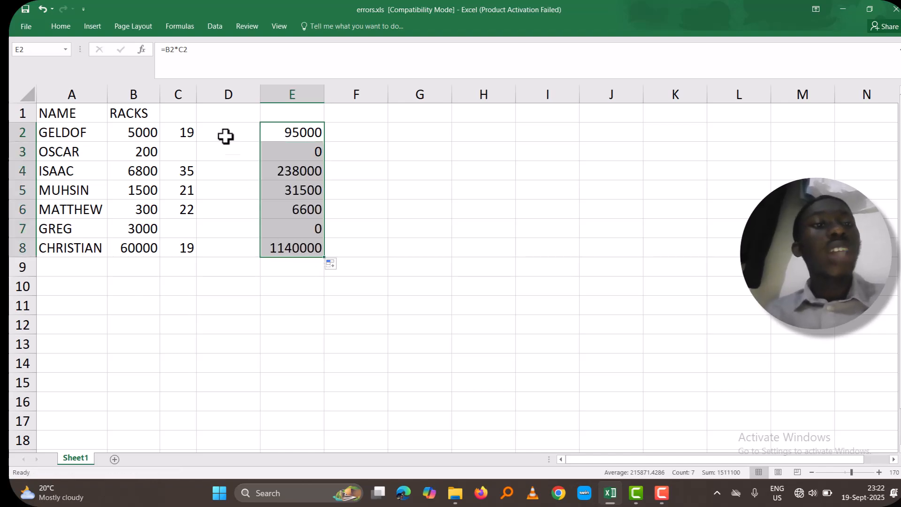
Delete the entire column C, which the formulas in column E refer to
left_click(153, 93)
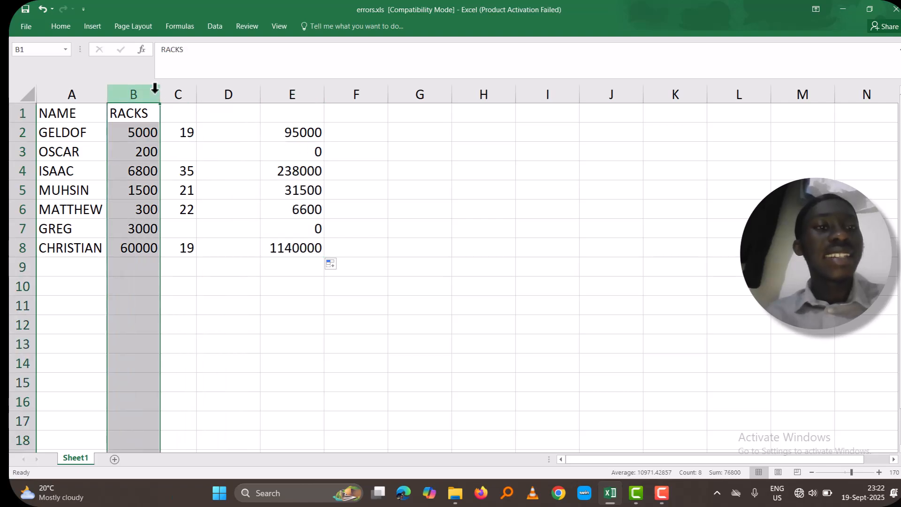
left_click(173, 93)
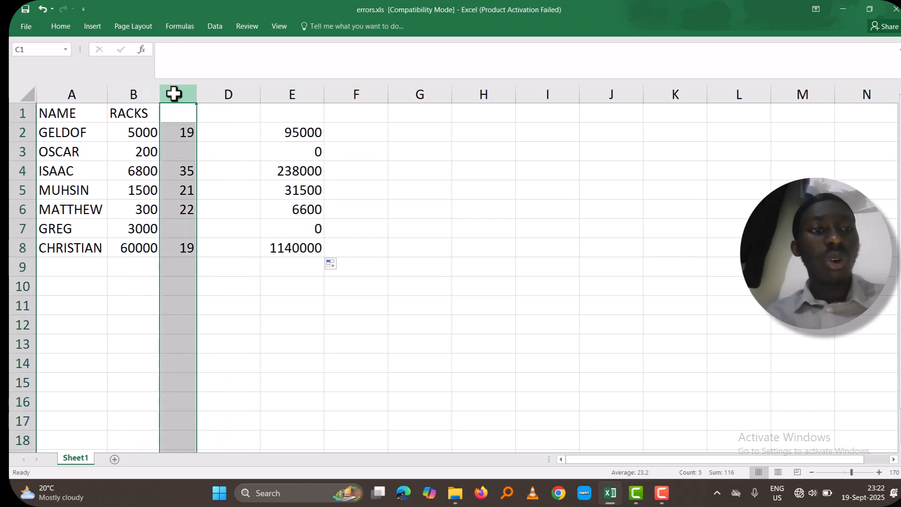
right_click(175, 94)
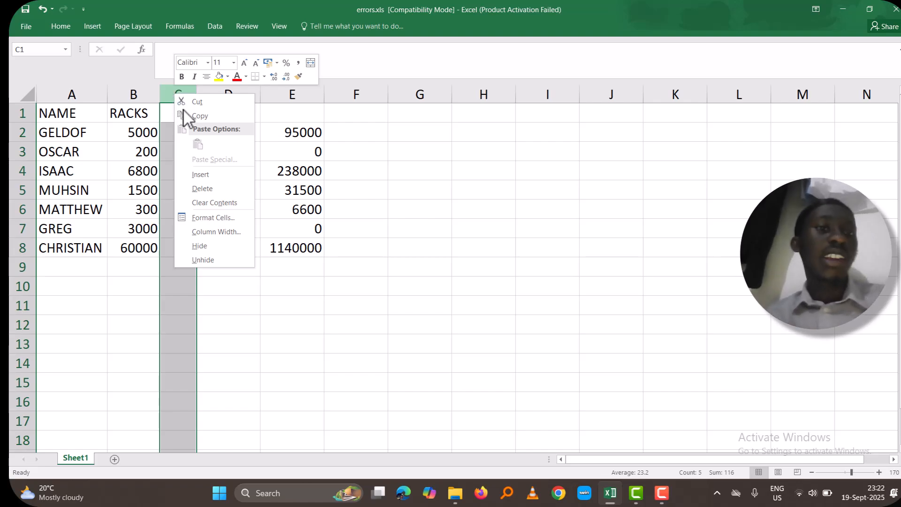
left_click(198, 188)
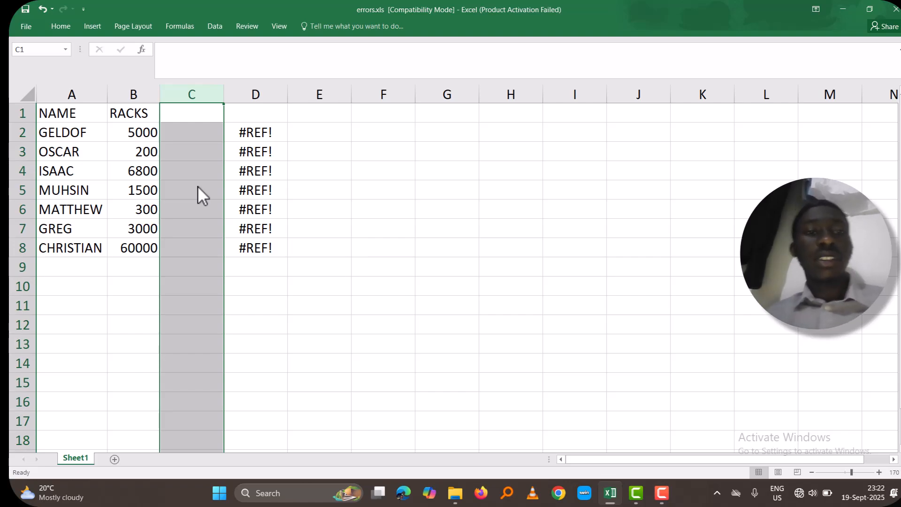
Undo the deletion of column C, the formula fill and the multiplication formula in E2
key("ctrl+z")
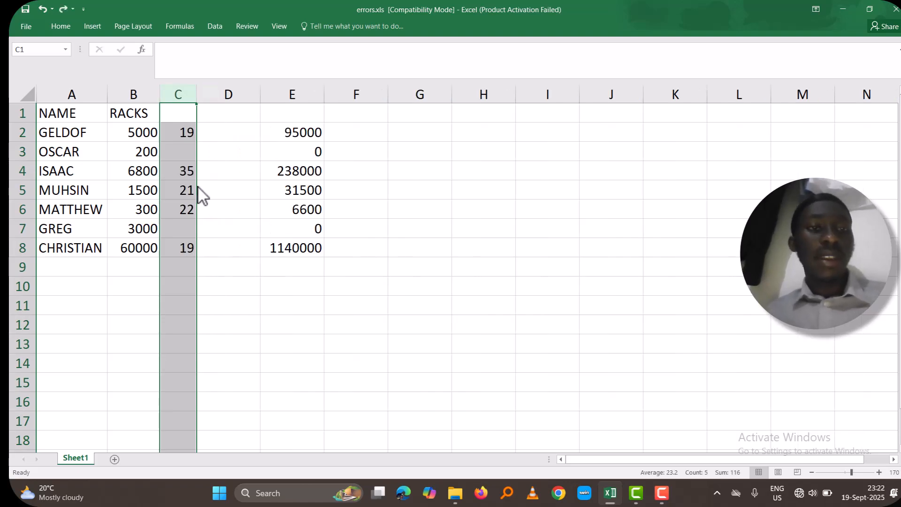
key("ctrl+z")
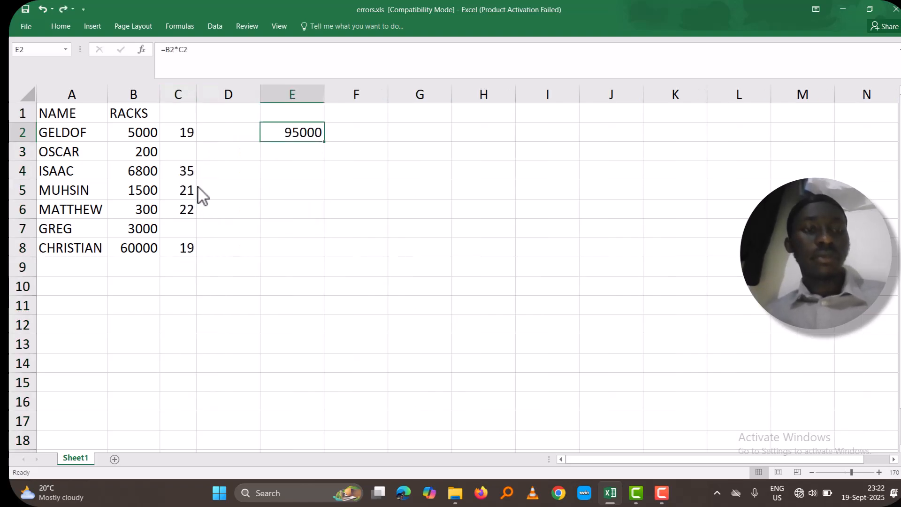
key("ctrl+z")
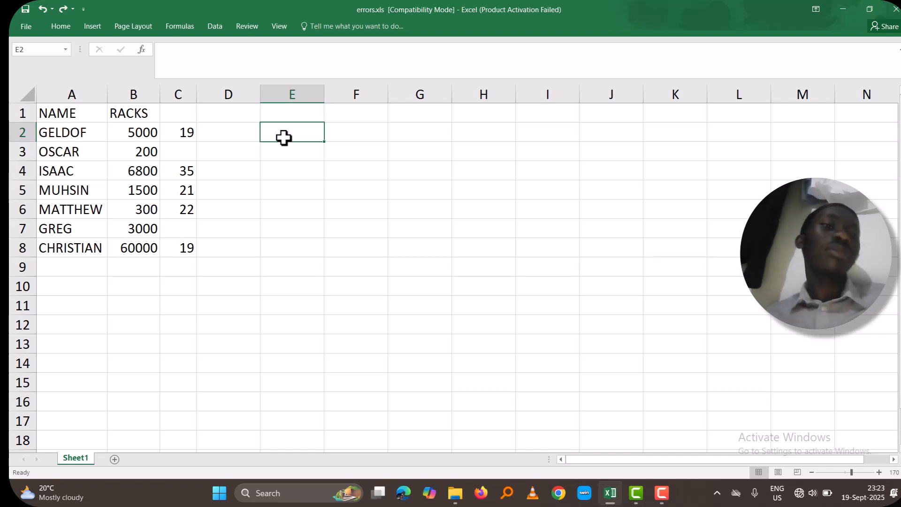
Enter =B2/C2 in cell E2 and fill the formula down to E8
type("=")
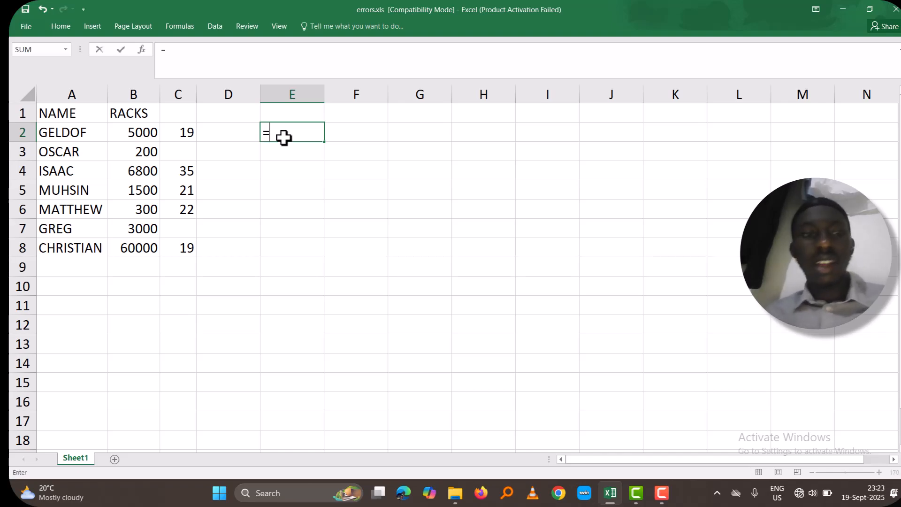
left_click(153, 133)
type("/")
left_click(174, 134)
key("Return")
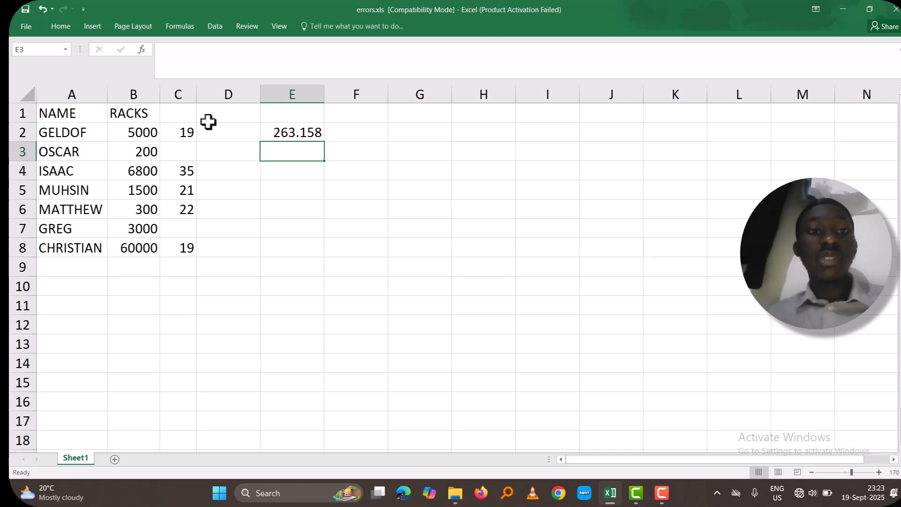
left_click(271, 132)
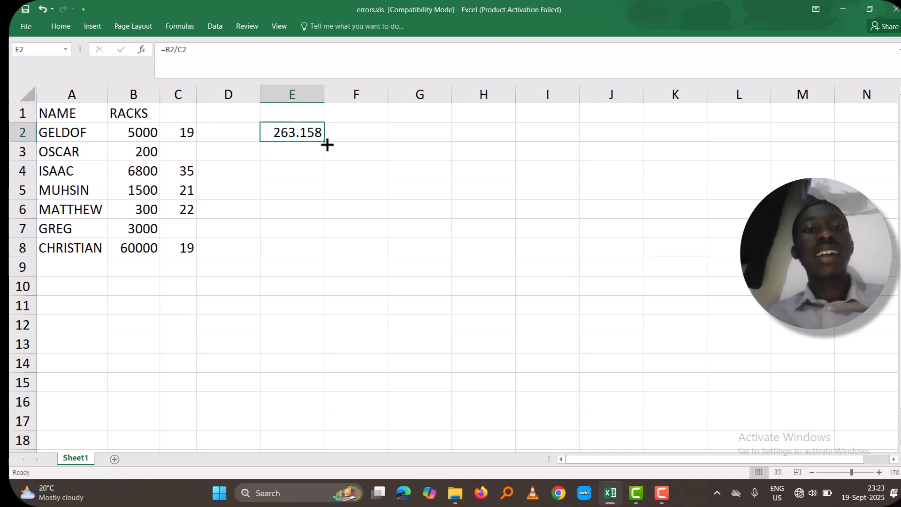
left_click_drag(324, 142, 321, 255)
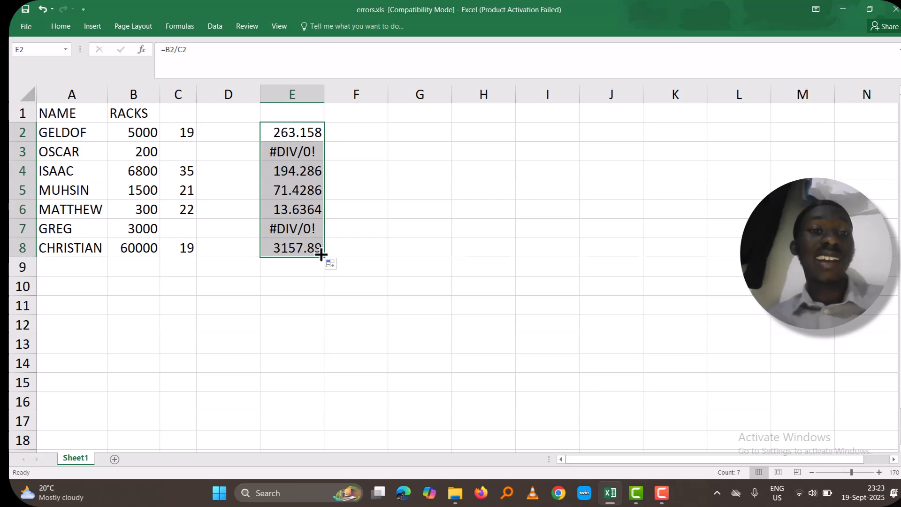
Inspect the formula in E3 and enter 0 in its empty divisor cell C3
left_click(298, 153)
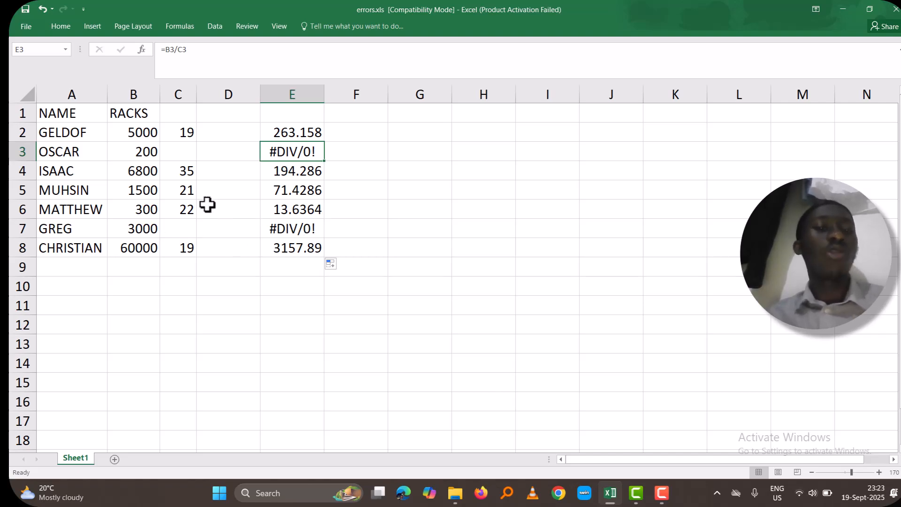
left_click(177, 152)
type("0")
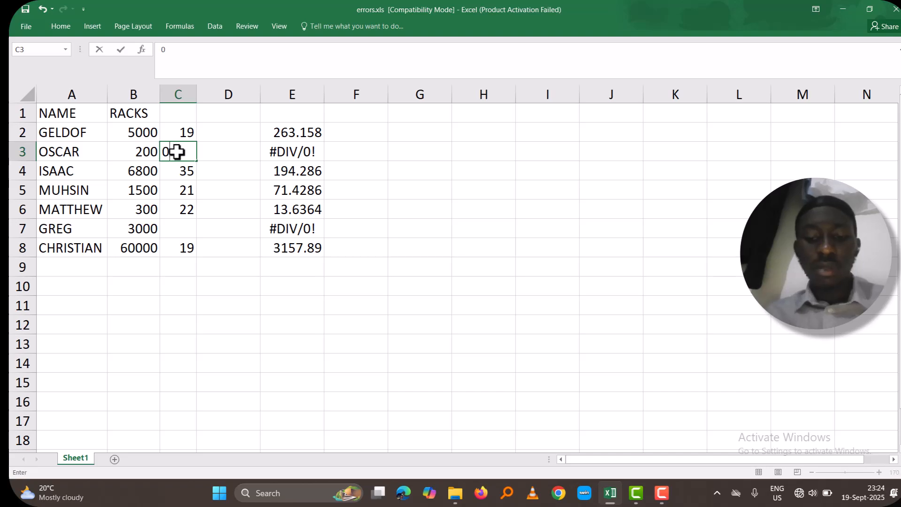
key("Return")
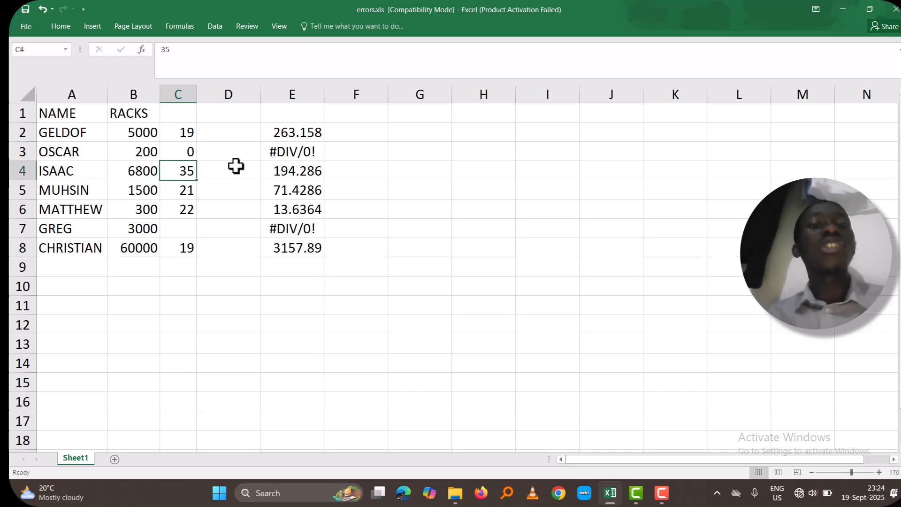
Set the divisor in cell C3 to 2
left_click(186, 154)
type("2")
key("Return")
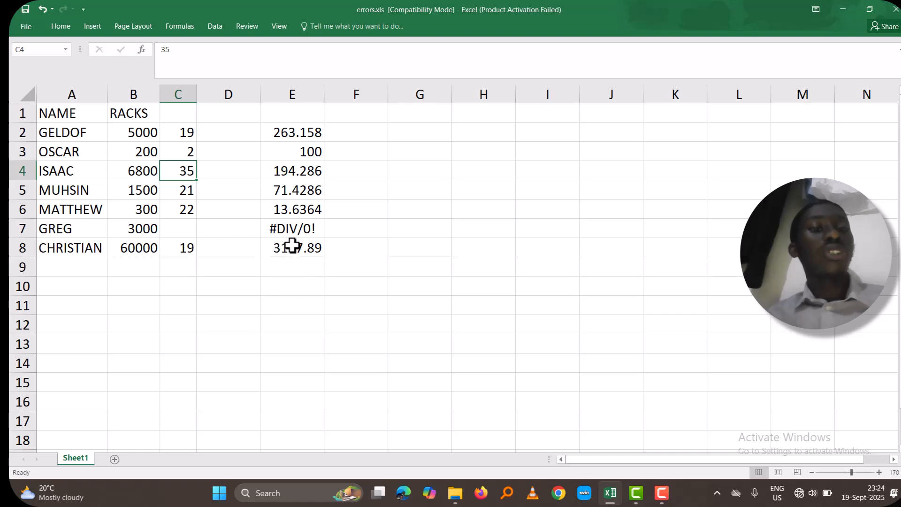
Wrap the division formula in E7 in IFERROR with an empty string as the error value: =IFERROR(B7/C7,"")
double_click(305, 229)
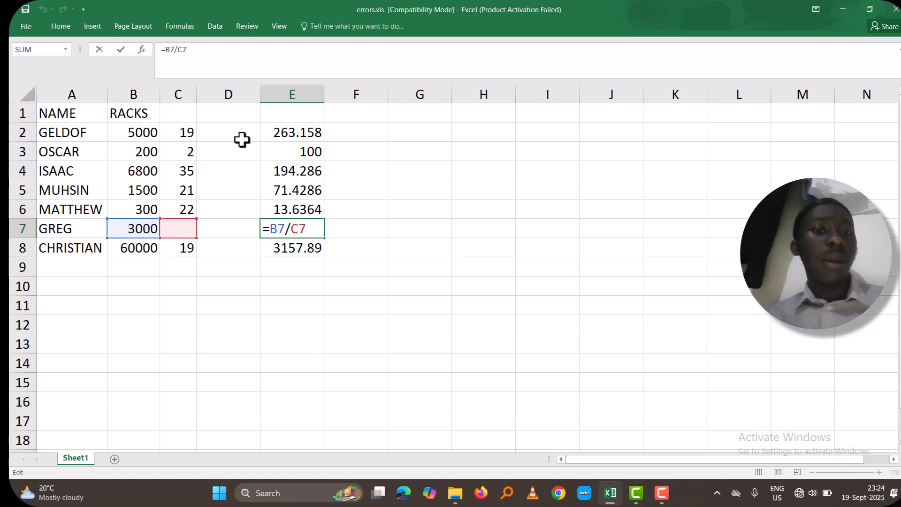
left_click(165, 54)
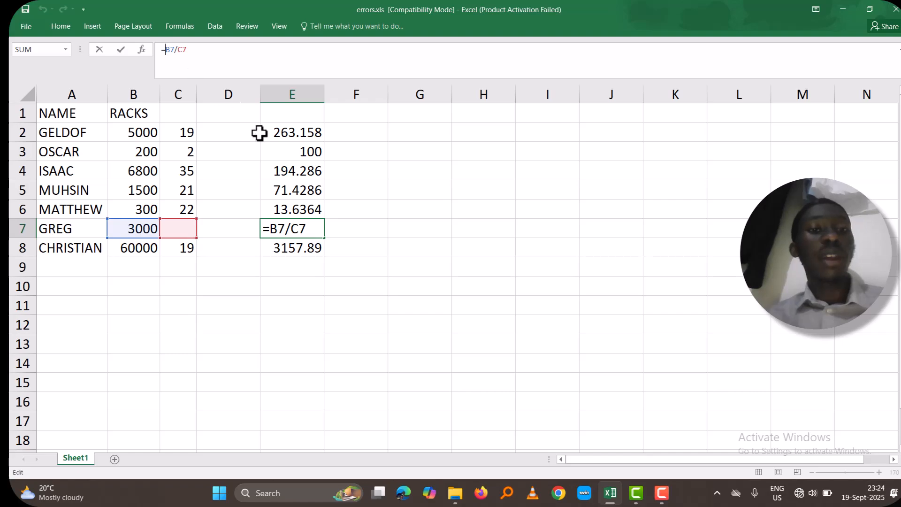
left_click(270, 233)
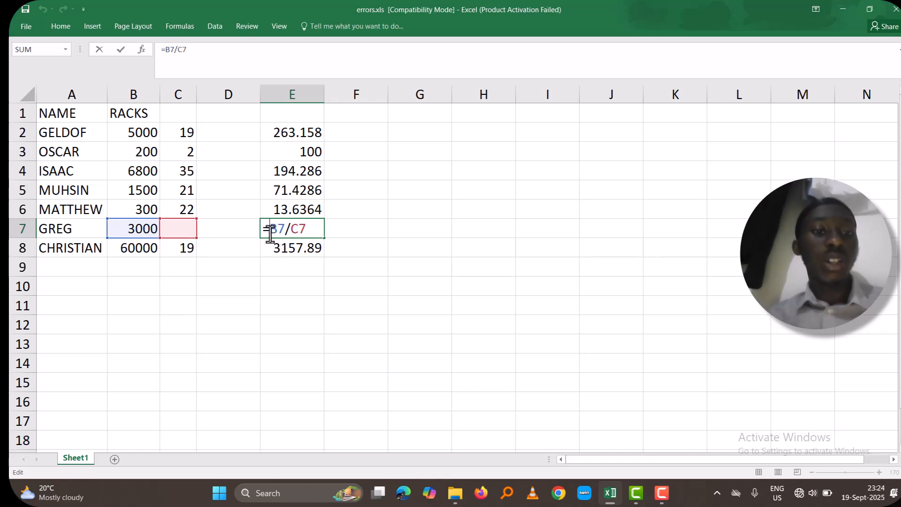
type("IF")
key("BackSpace")
type("F")
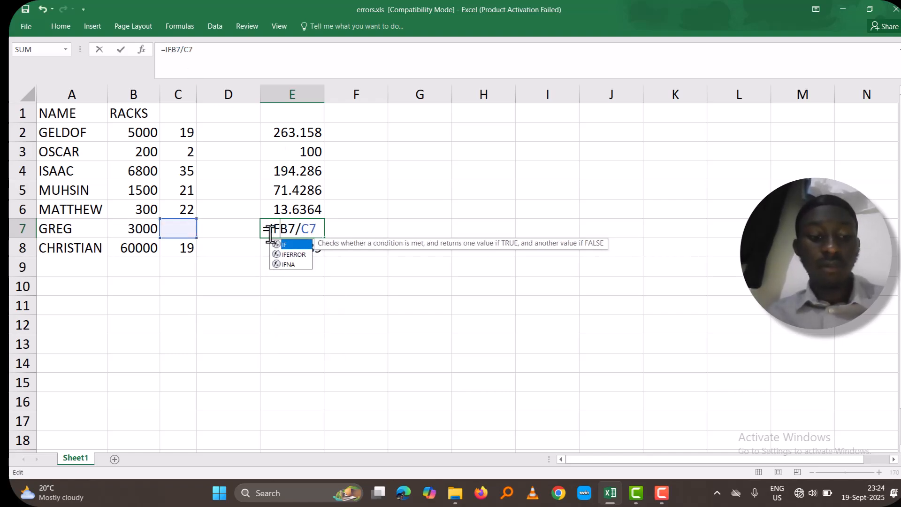
double_click(295, 254)
left_click(363, 230)
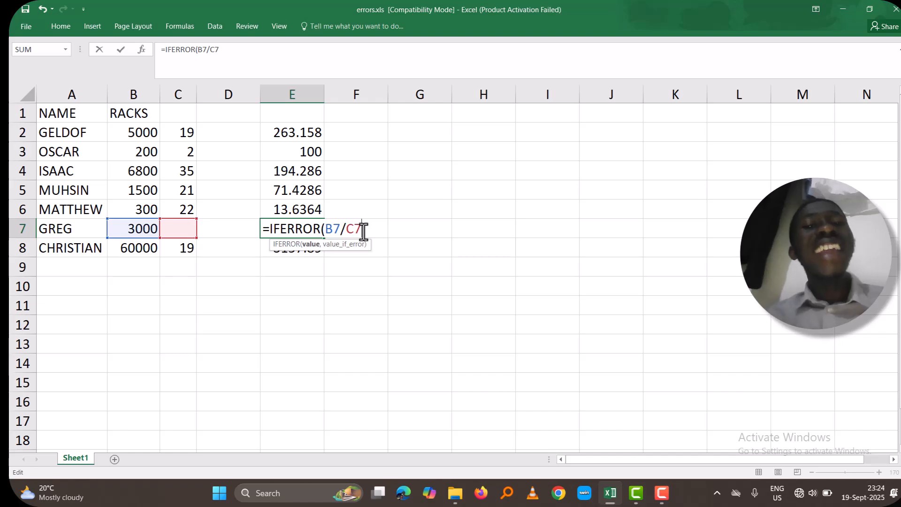
type(",")
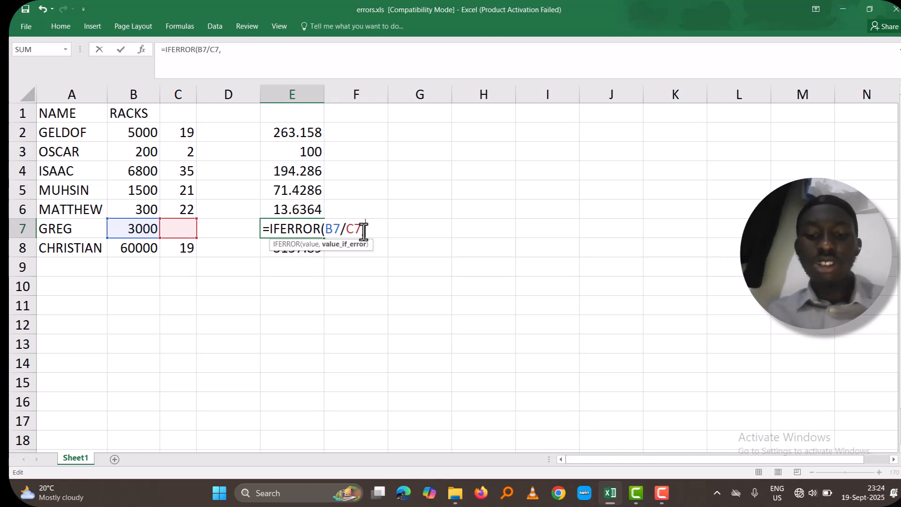
type("\"\"")
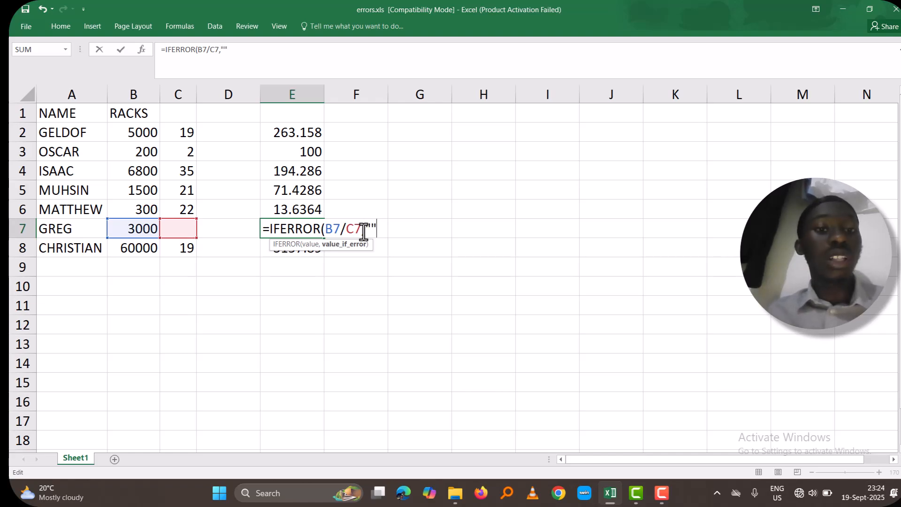
type(")")
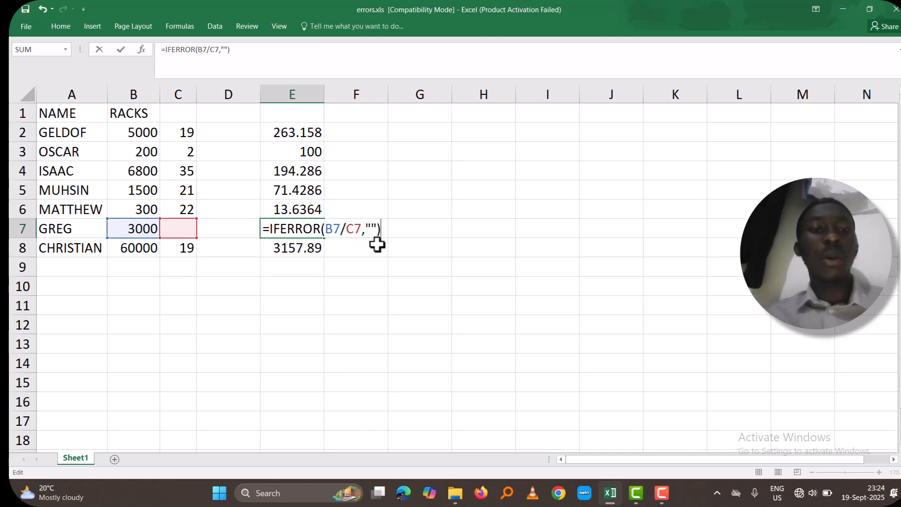
key("Return")
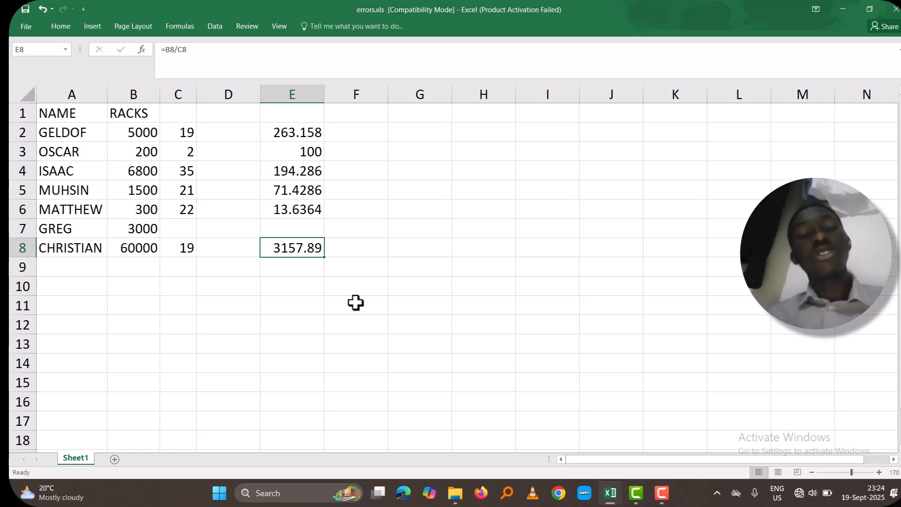
Undo the IFERROR edit, the entries in C3 and the division formulas in column E
key("ctrl+z")
key("ctrl+z")
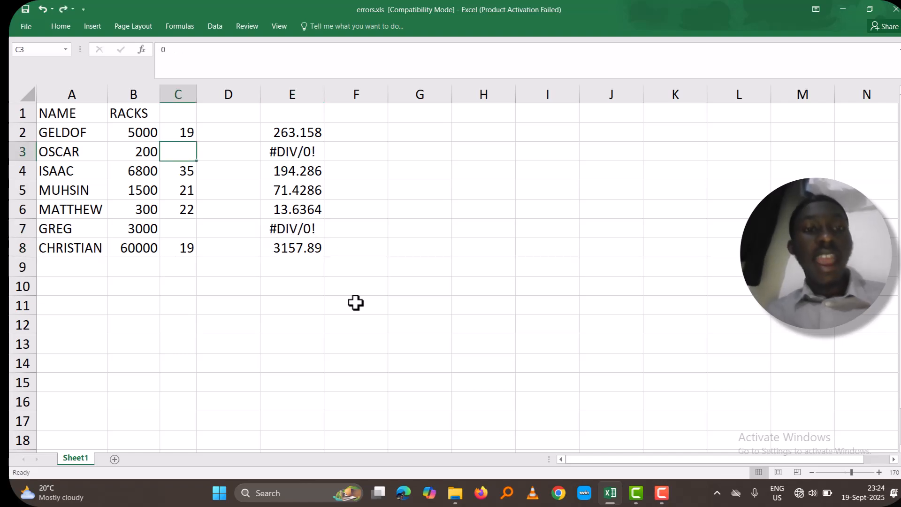
key("ctrl+z")
key("ctrl+z")
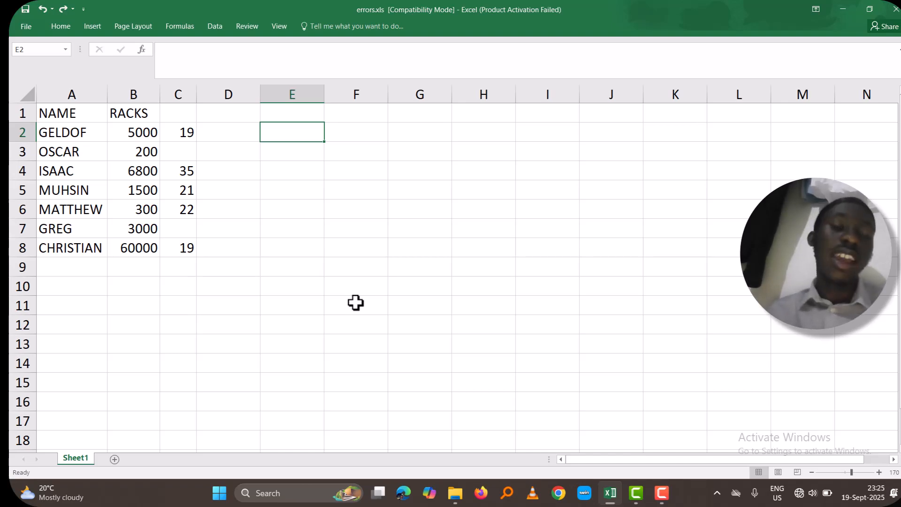
Enter the headers NAME in G3 and RACKS in H3 for a small lookup table
left_click(375, 140)
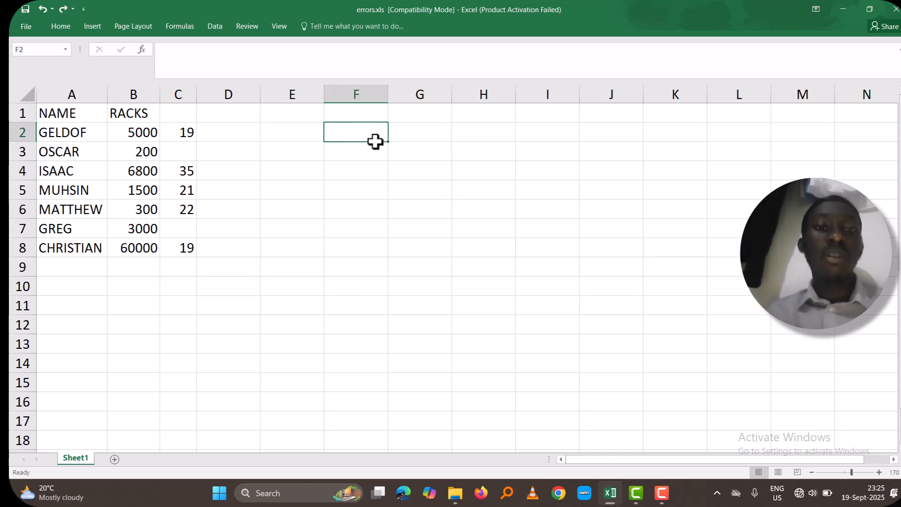
left_click(381, 149)
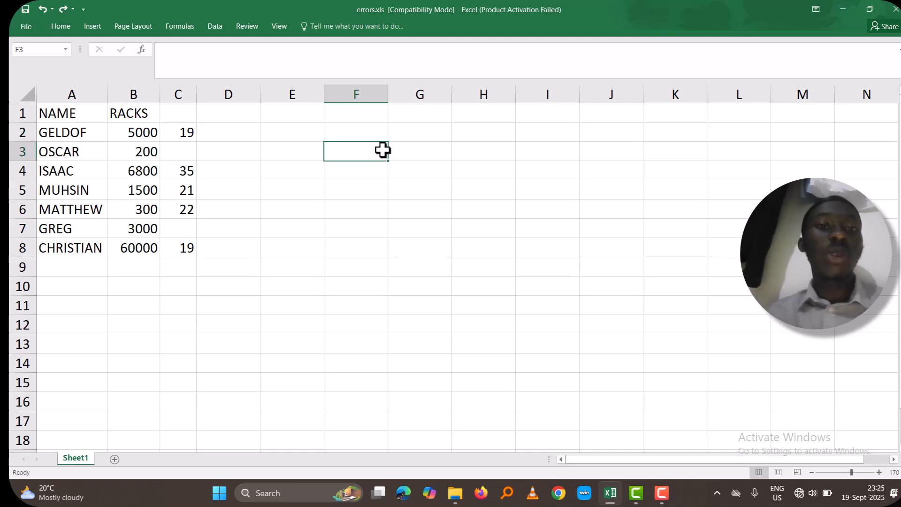
left_click(414, 146)
type("NAM")
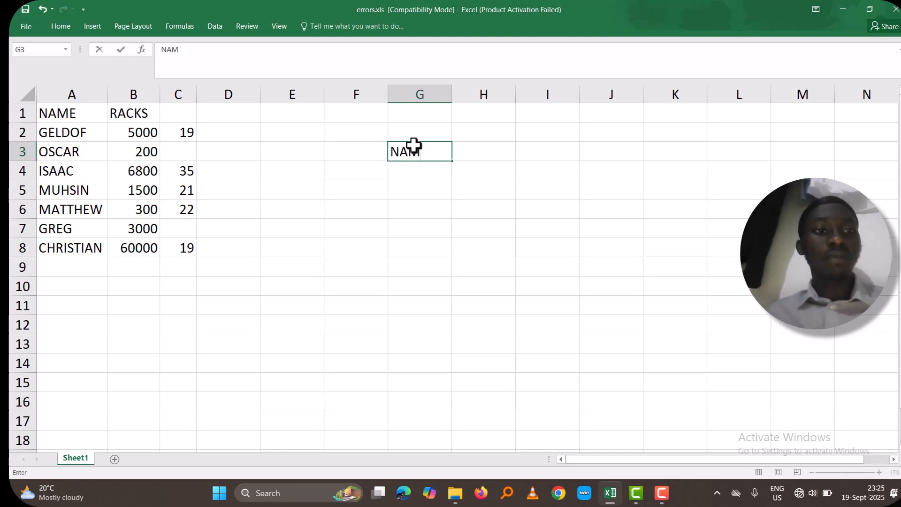
type("E")
key("Tab")
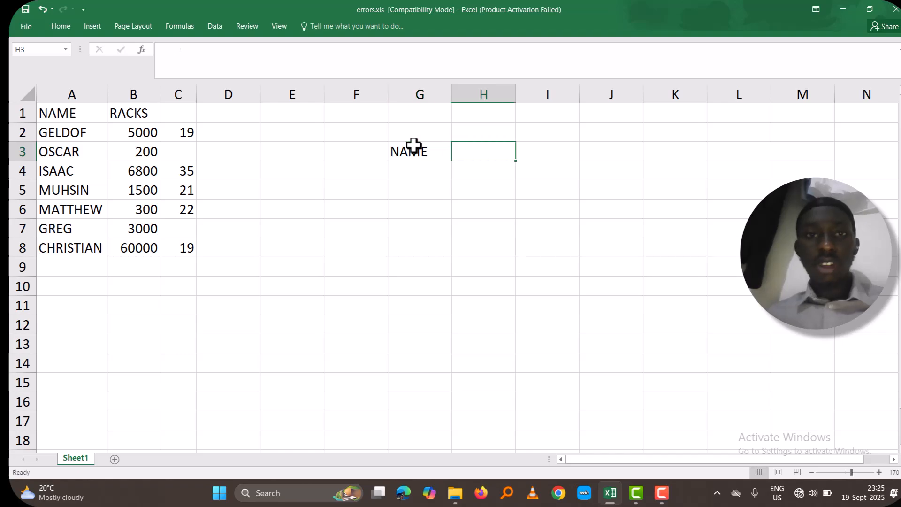
type("RACKS")
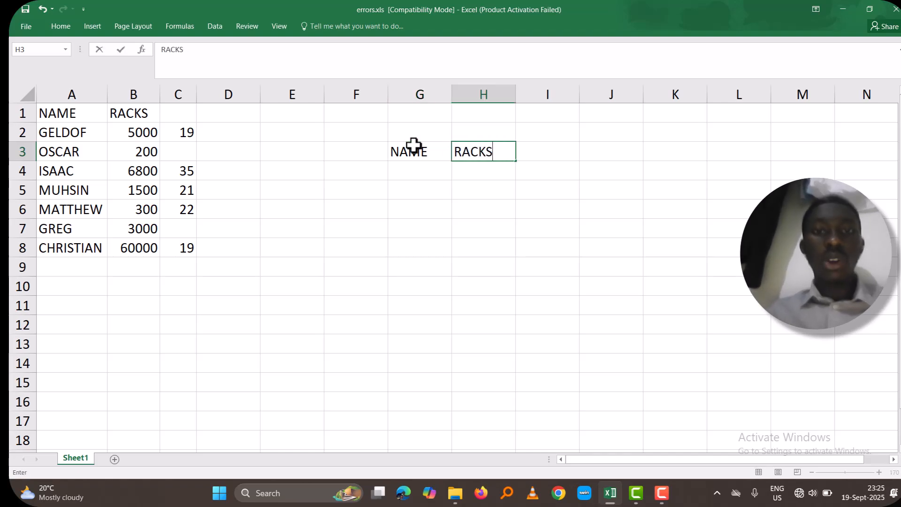
key("Return")
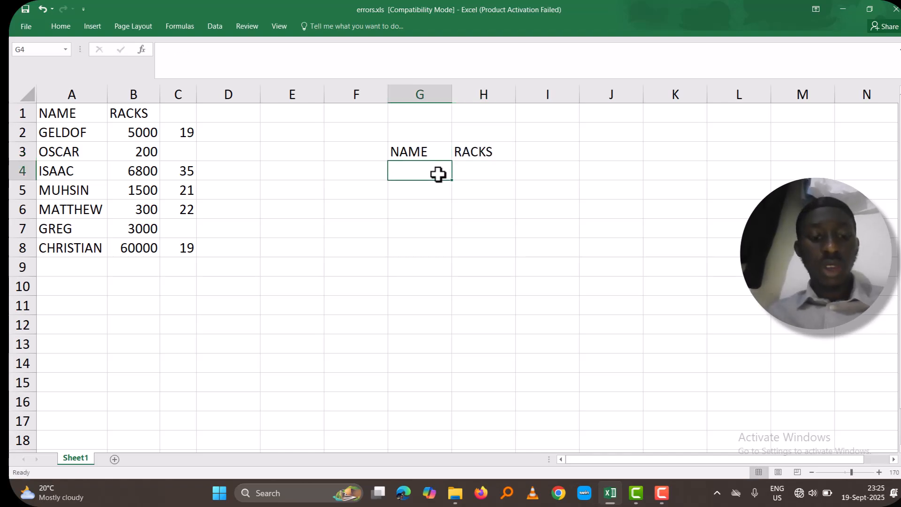
Enter the names from A2 and A4 in G4 and G5, and a name missing from column A in G6
type("GELDOF")
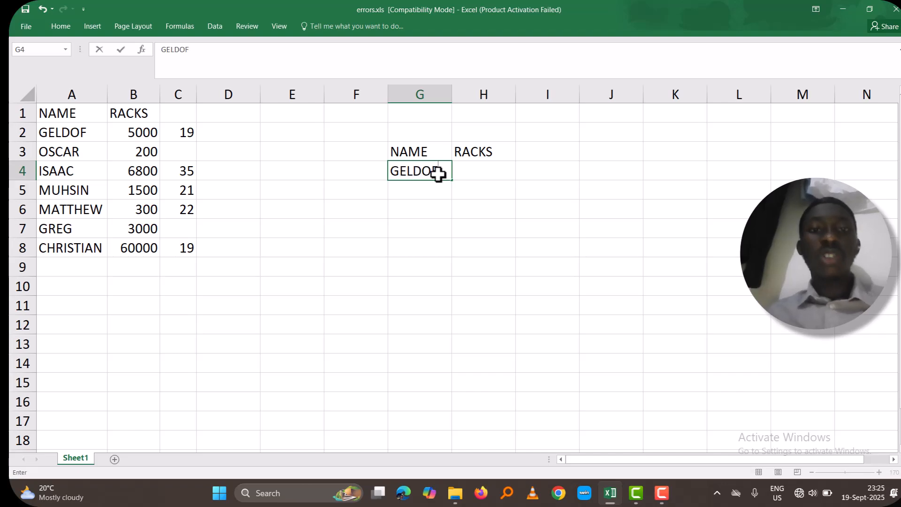
left_click(424, 194)
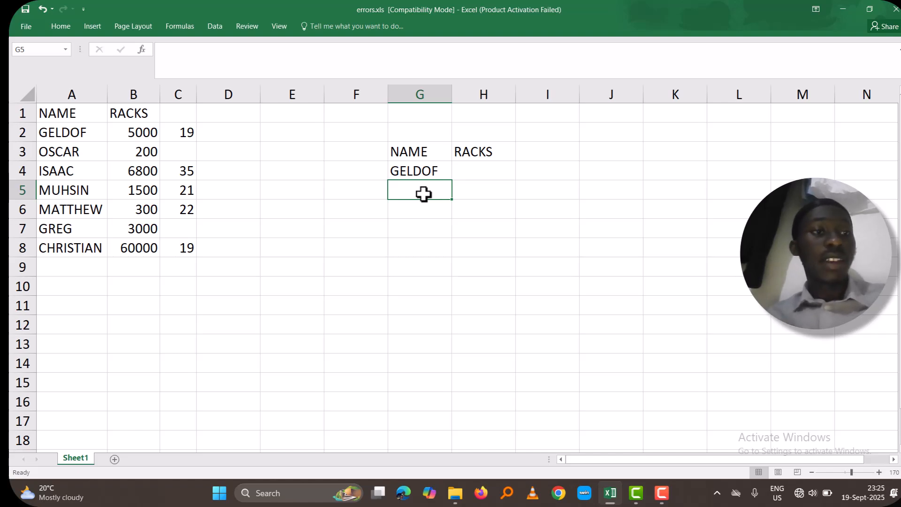
type("ISAAC")
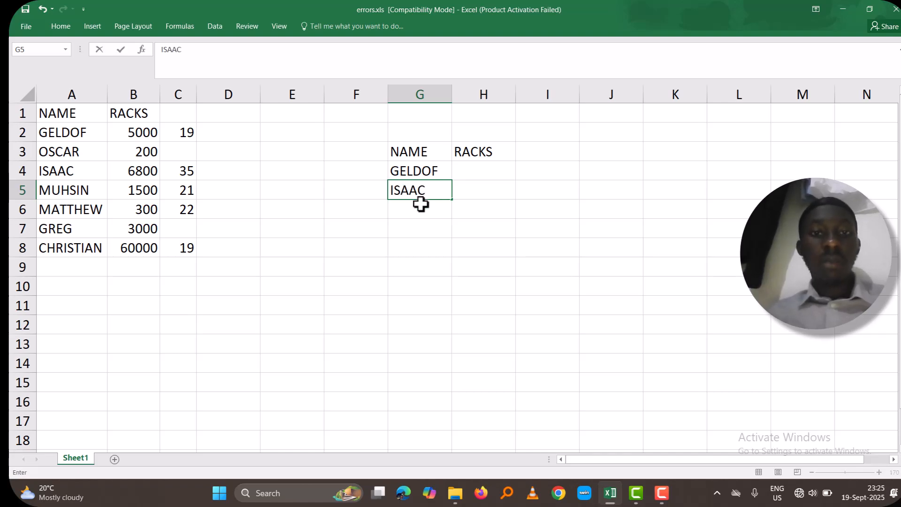
left_click(420, 204)
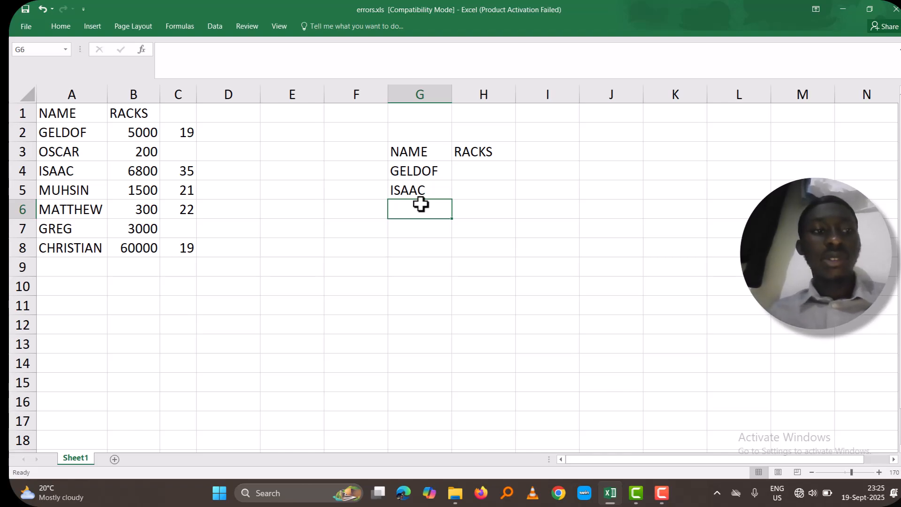
type("TREK")
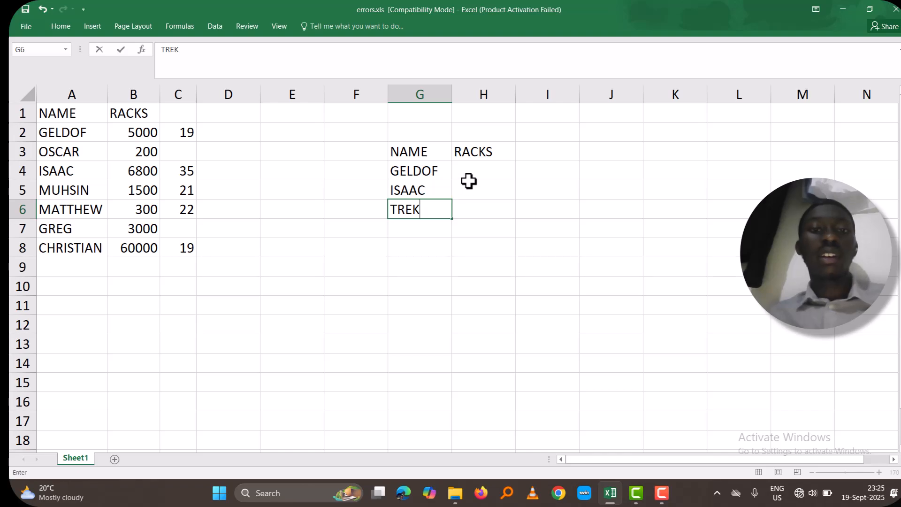
Start a VLOOKUP formula in H4 with G4 as the lookup value and A1:B8 as the table array
left_click(483, 177)
type("=")
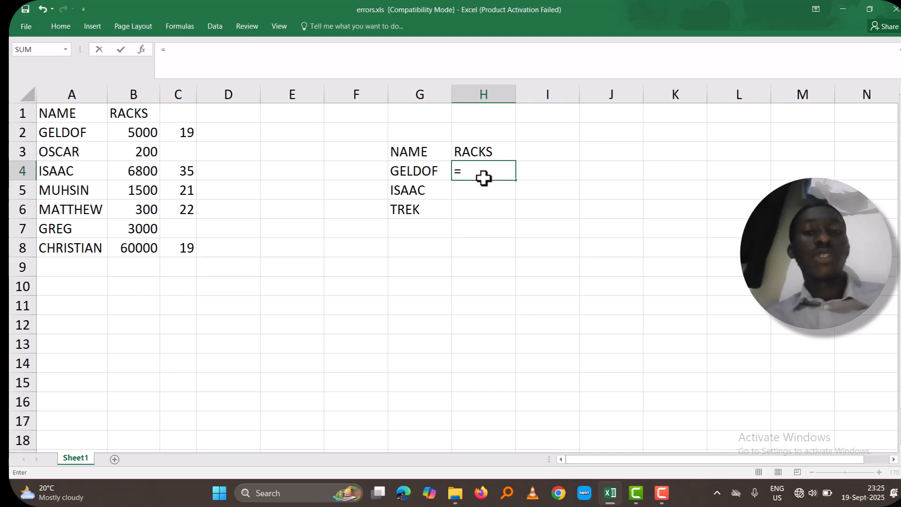
type("VLOO")
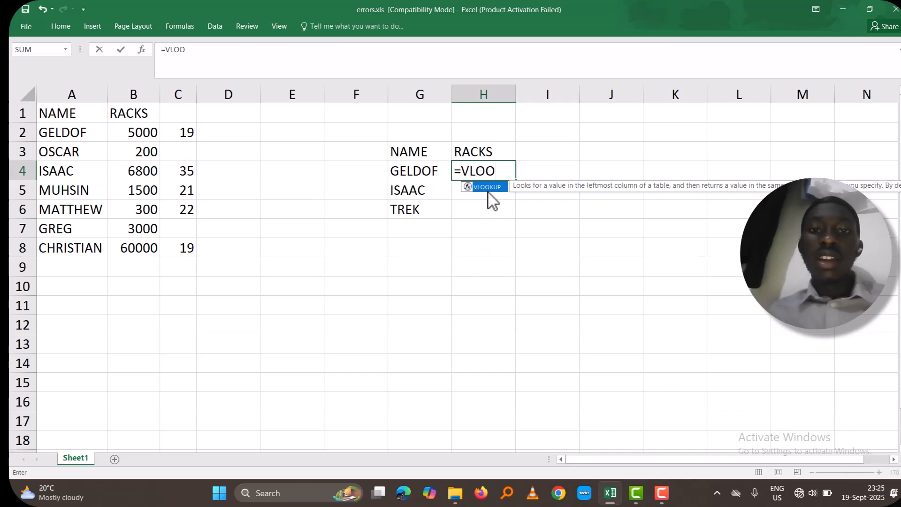
key("Tab")
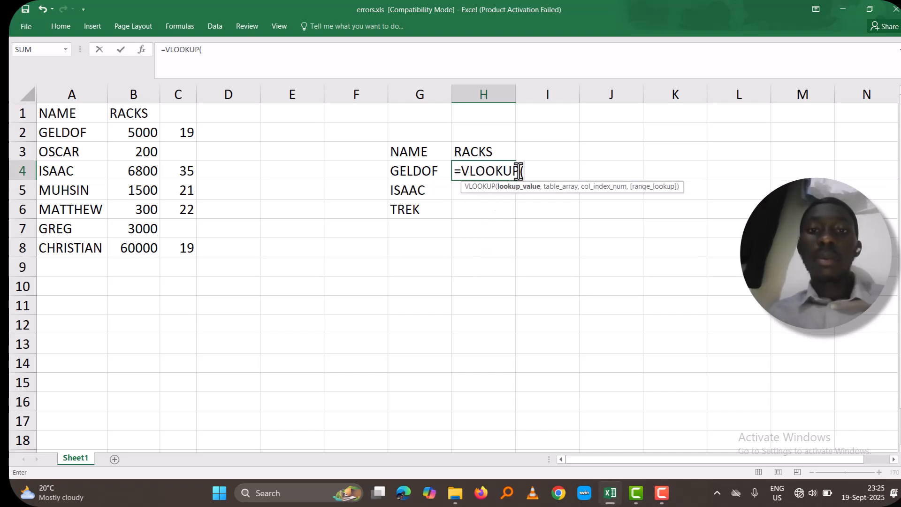
left_click(424, 170)
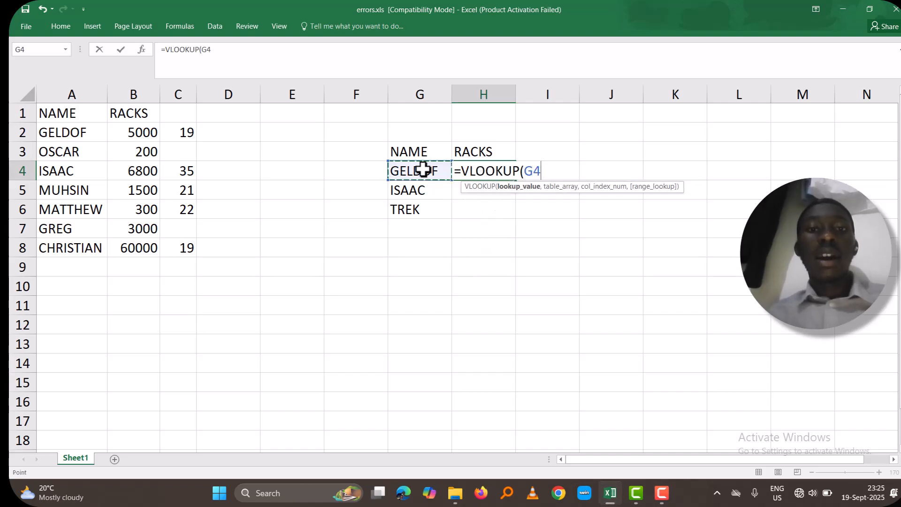
type(",")
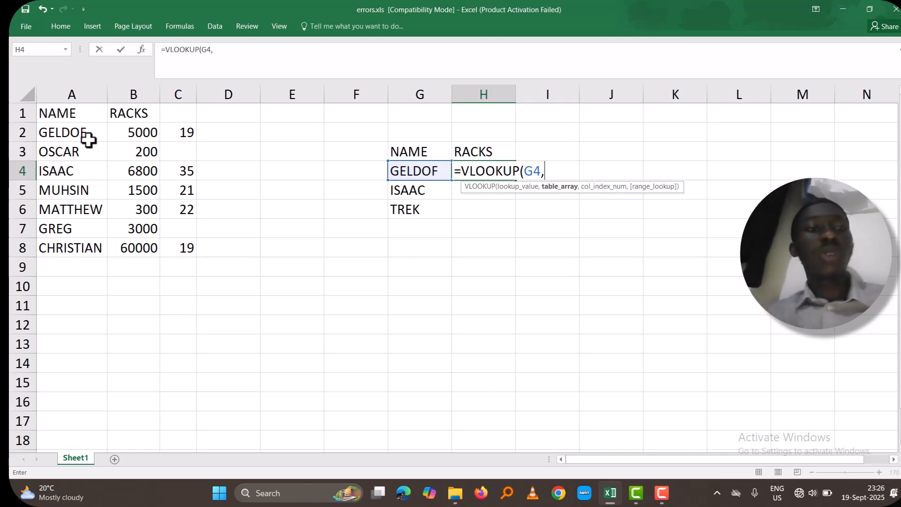
left_click_drag(66, 116, 139, 251)
Make the table array in the H4 VLOOKUP formula absolute as $A$1:$B$8
left_click(547, 175)
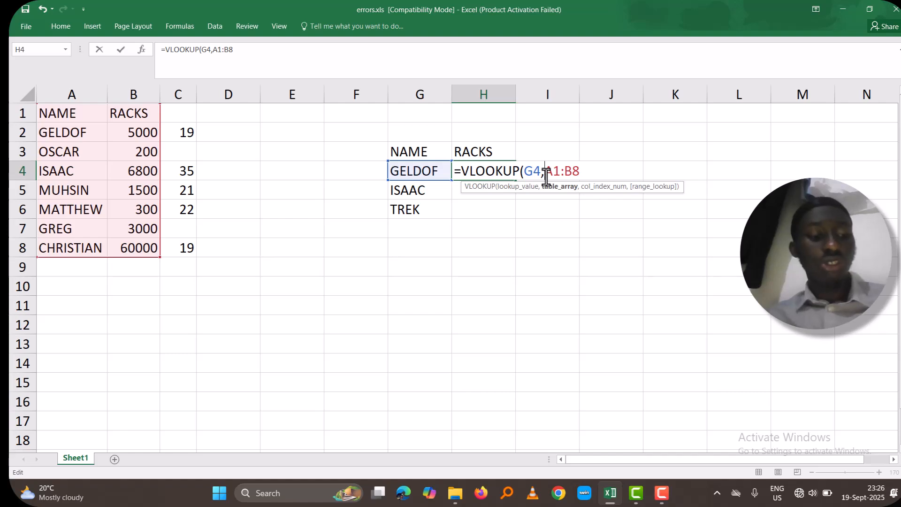
type("$")
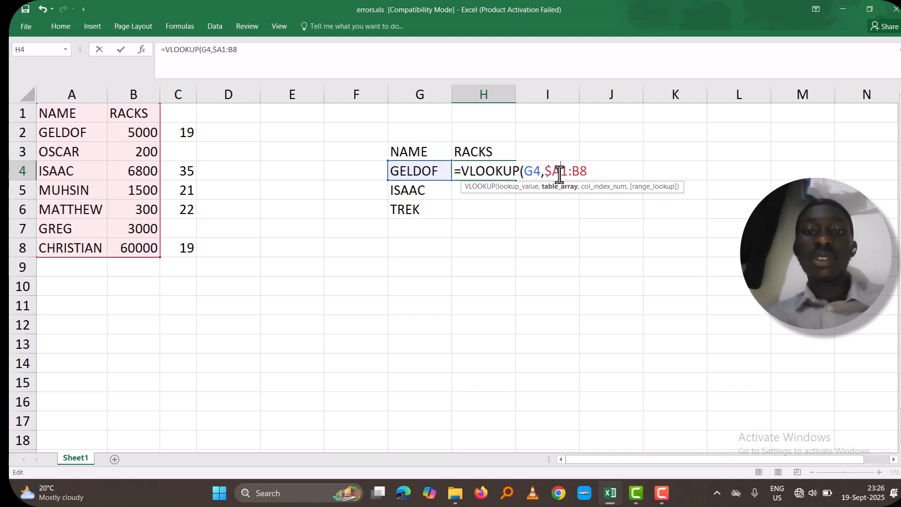
left_click(559, 172)
type("$")
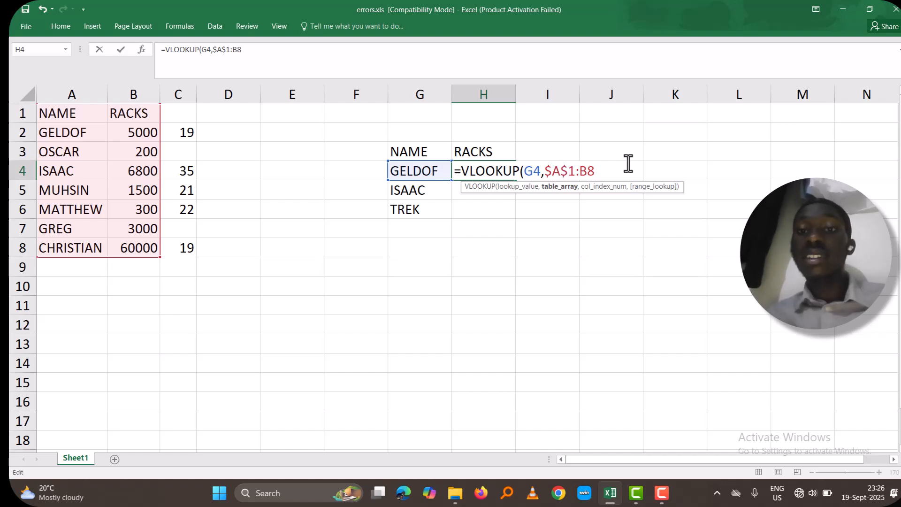
left_click(578, 172)
type("$")
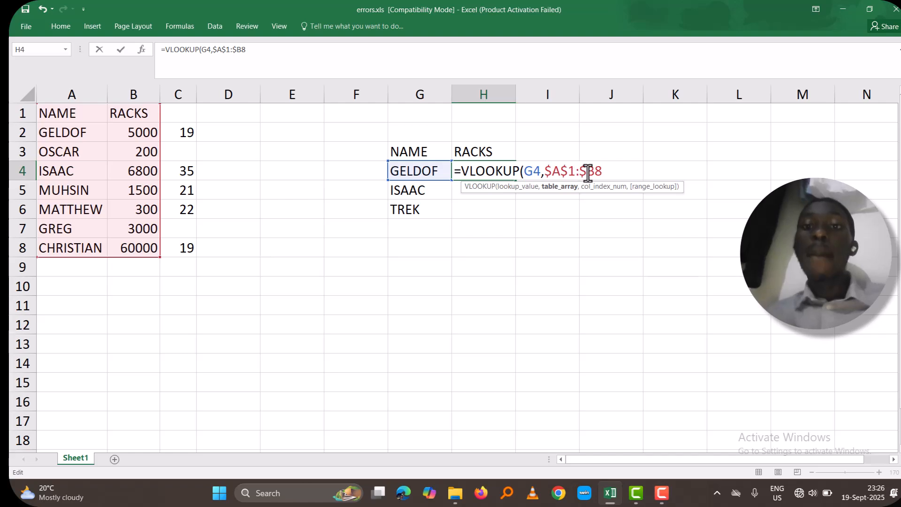
left_click(594, 172)
type("$")
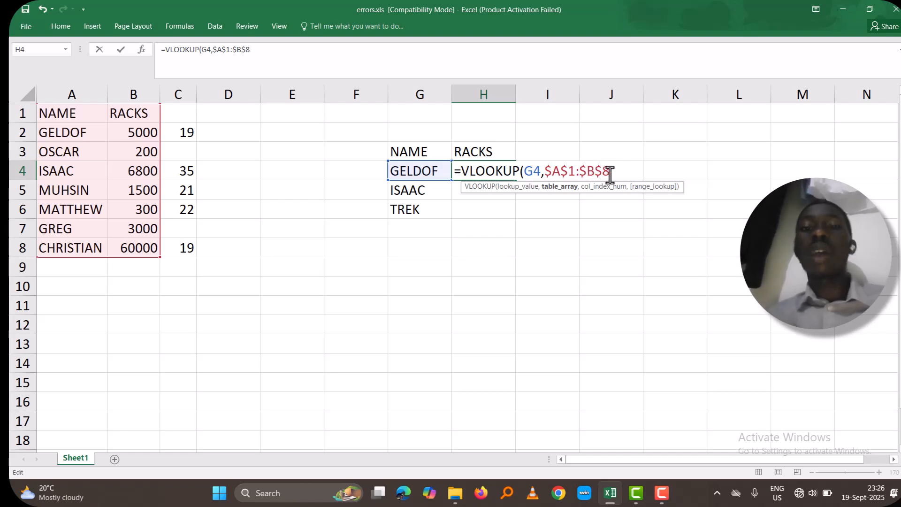
Complete the H4 VLOOKUP formula with column index 2 and FALSE for an exact match
left_click(611, 173)
type(",")
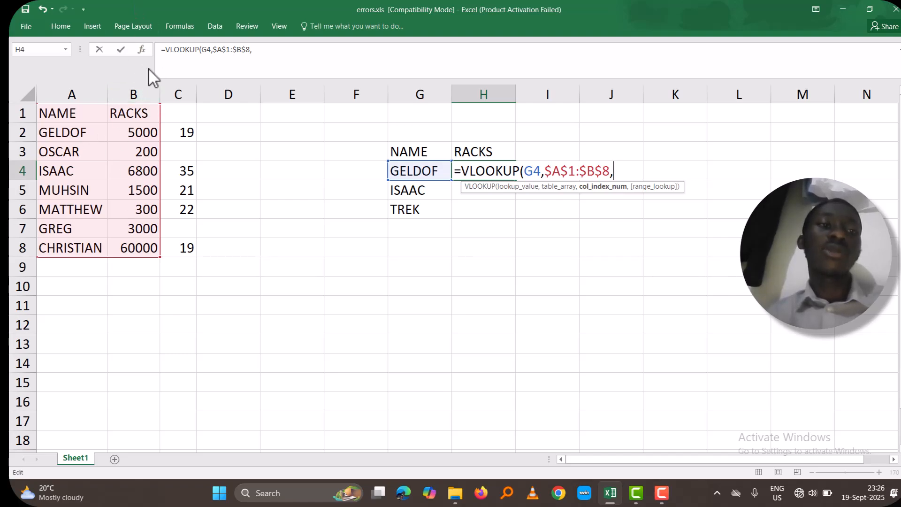
type("2")
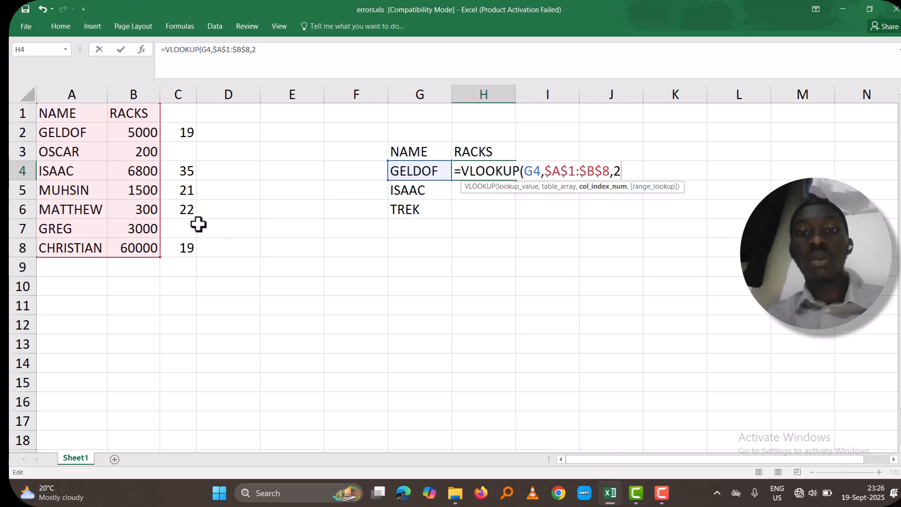
type(",")
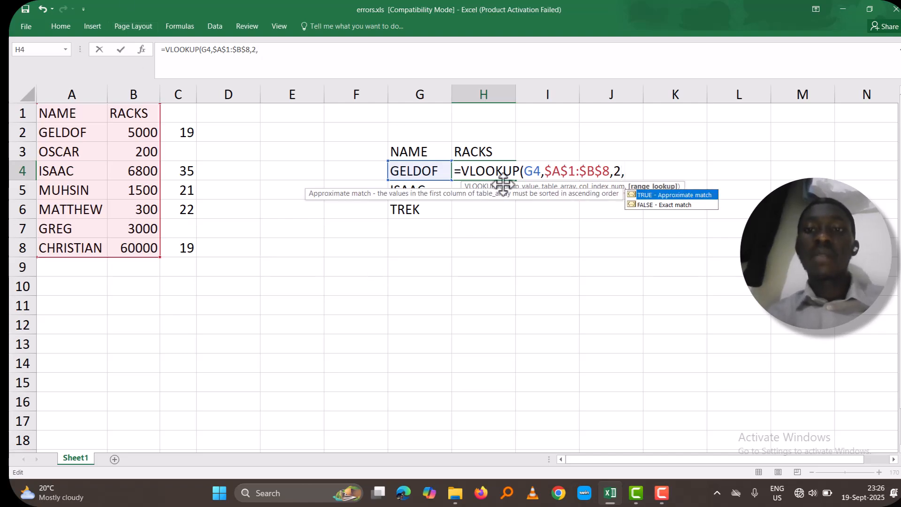
left_click(666, 205)
double_click(662, 205)
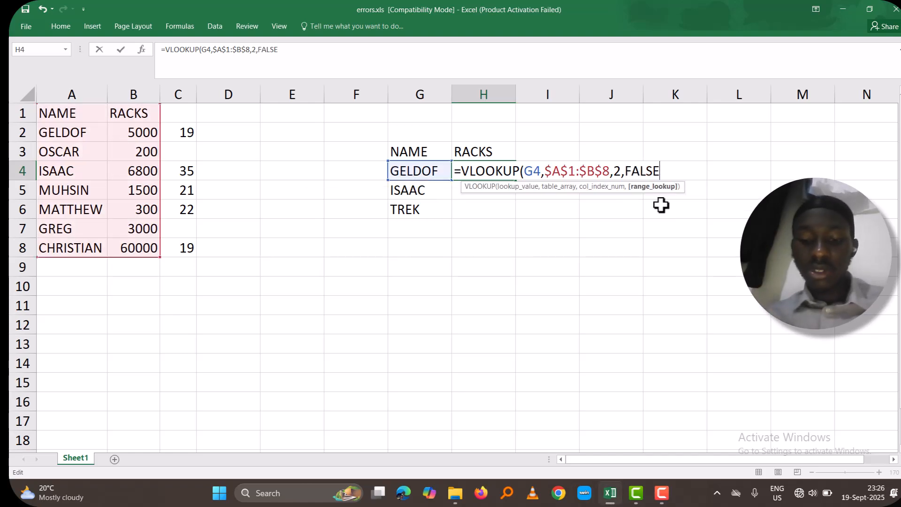
type(")")
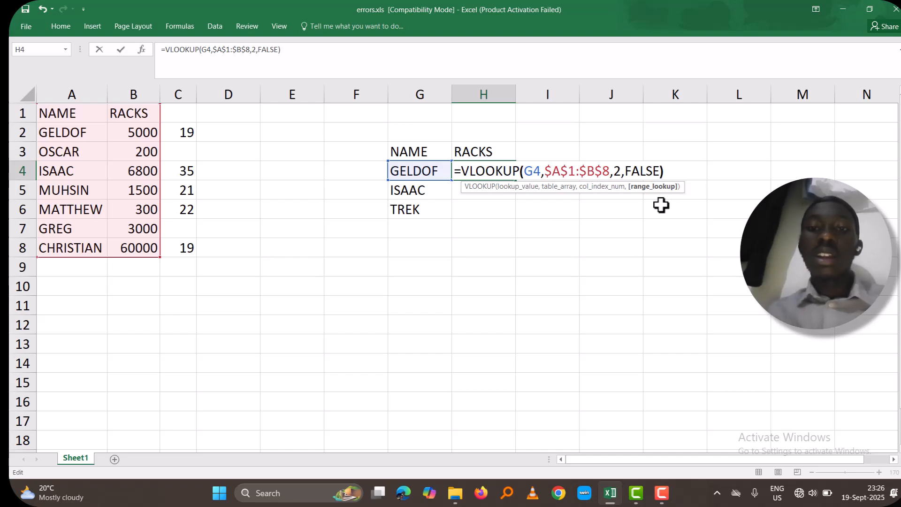
key("Return")
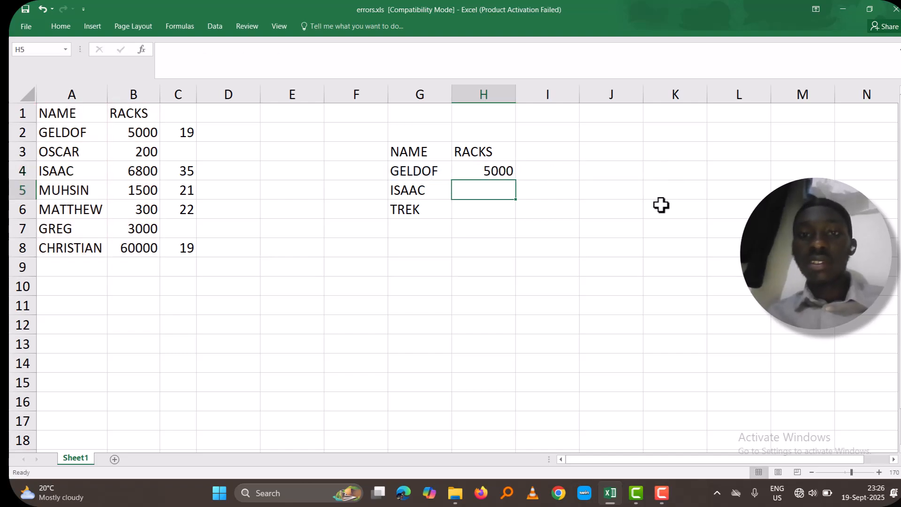
Fill the VLOOKUP formula from H4 down to H6, then check the lookup name in G6
left_click(503, 169)
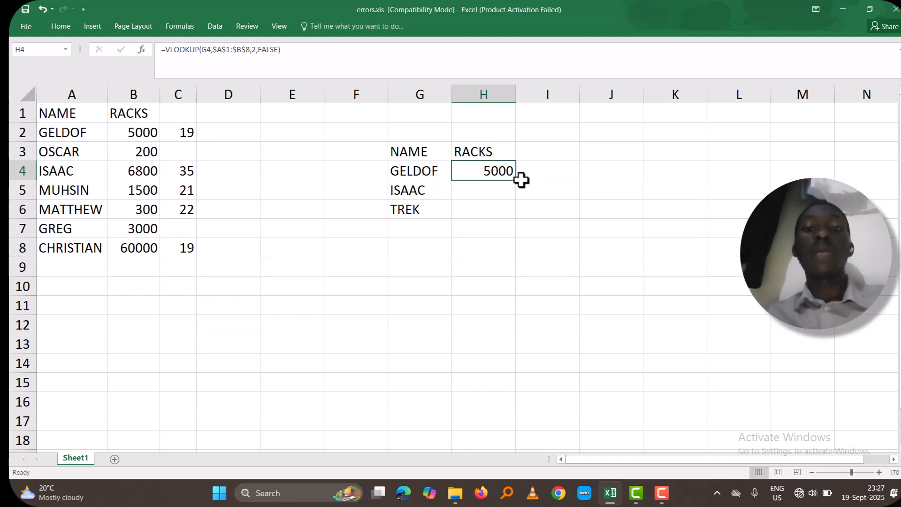
left_click_drag(517, 181, 514, 228)
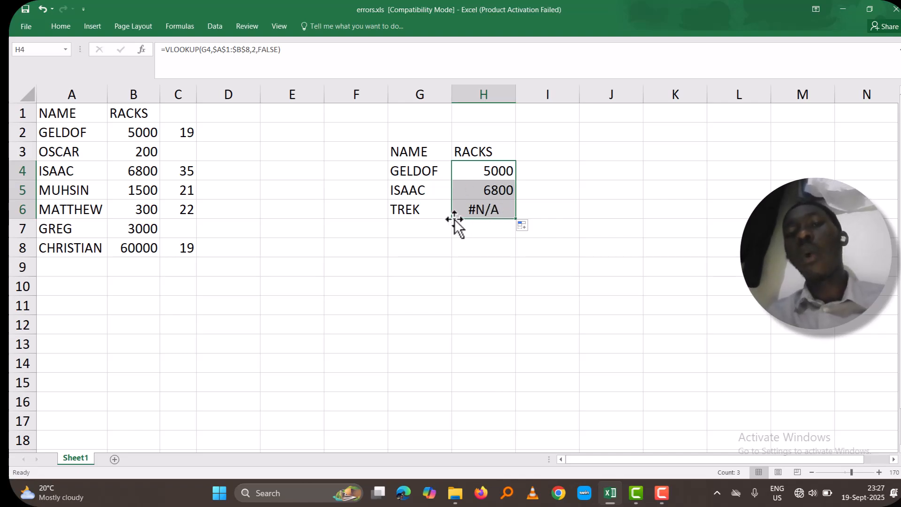
left_click(431, 212)
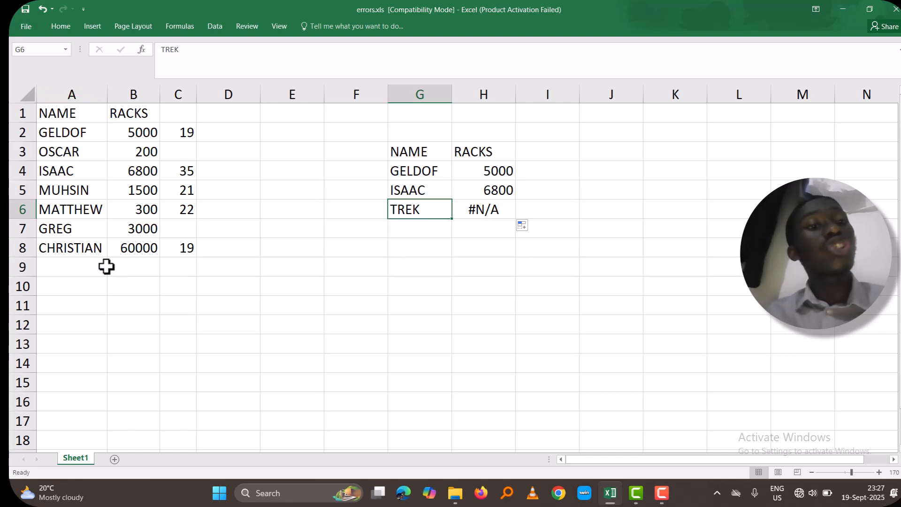
Insert the IFNA function in front of the VLOOKUP in the H6 formula
left_click(493, 213)
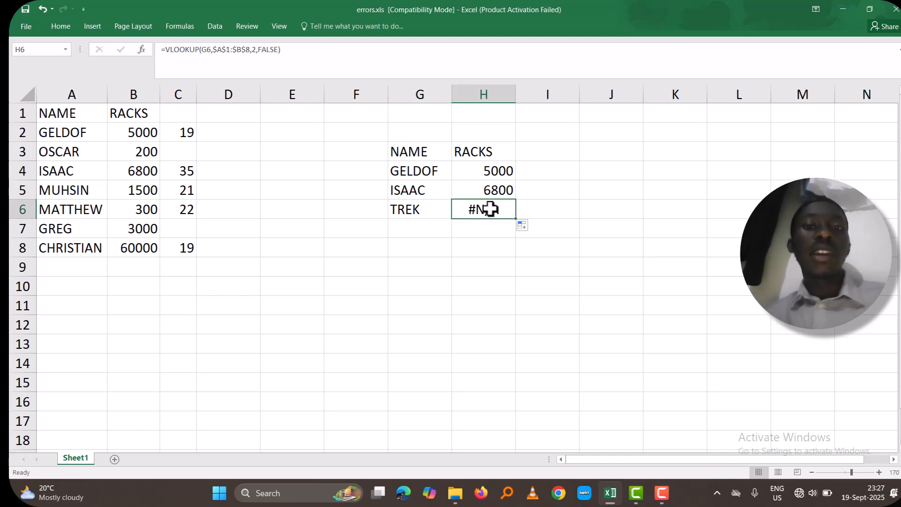
double_click(466, 212)
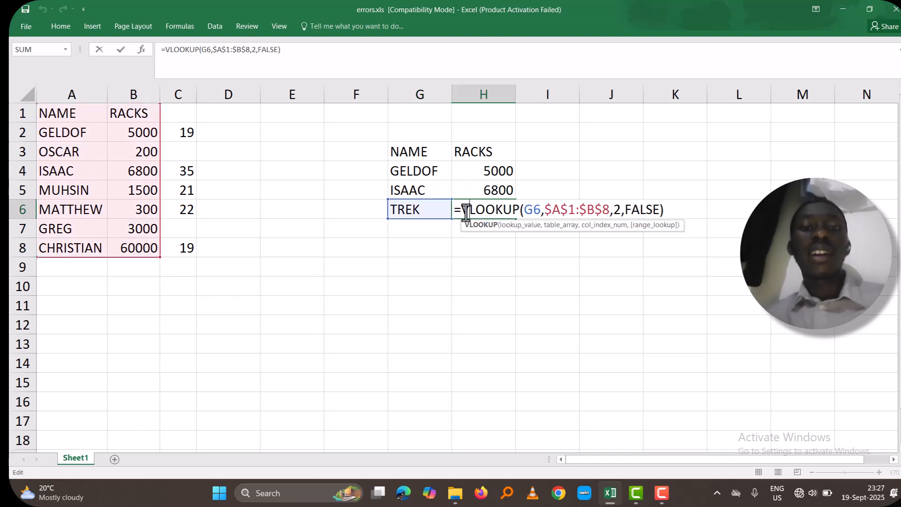
left_click(166, 51)
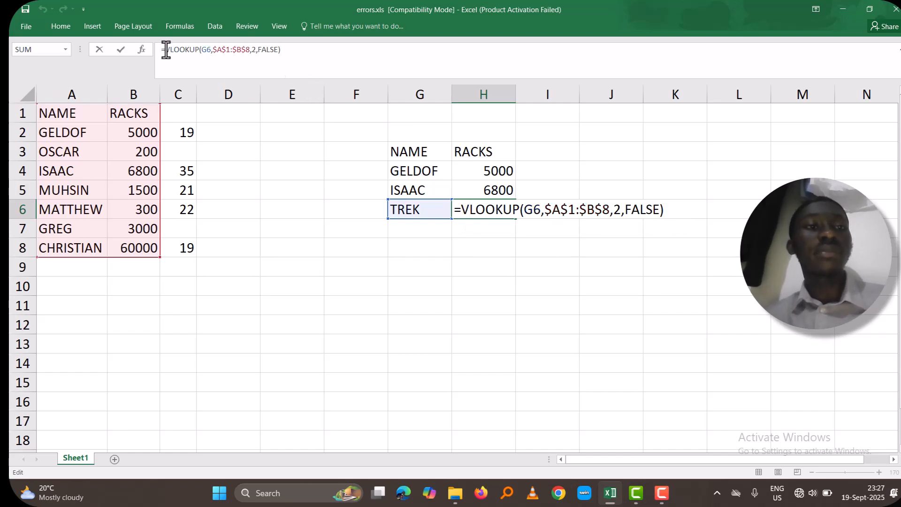
type("IF")
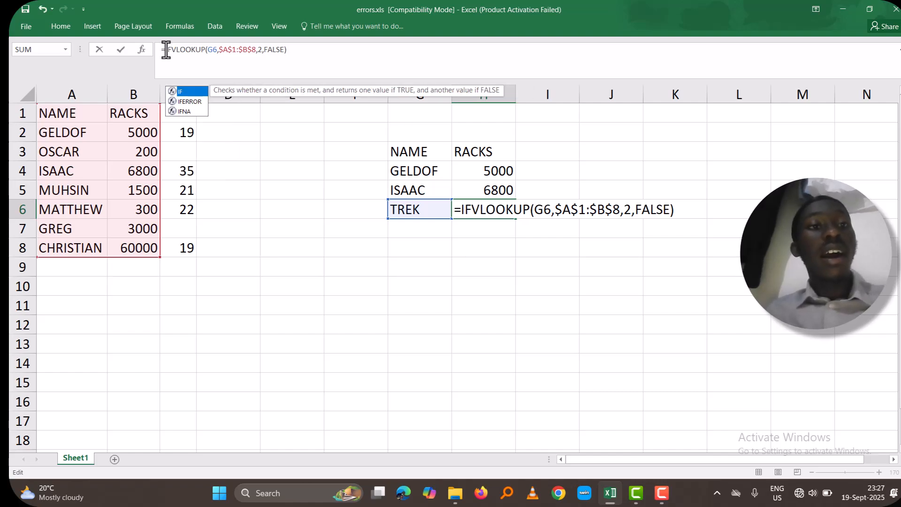
double_click(190, 111)
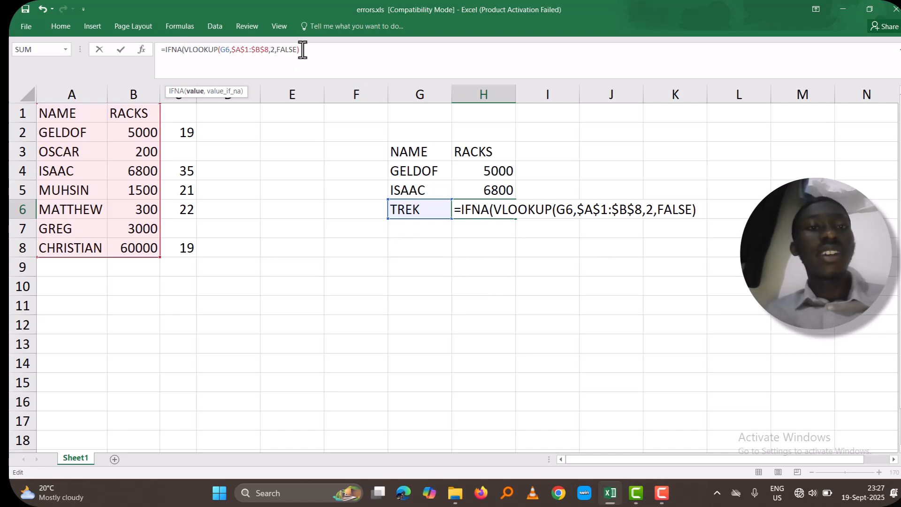
Finish the H6 IFNA formula with "DOES NOT EXIST" as the value if not available, and autofit column H
type(",")
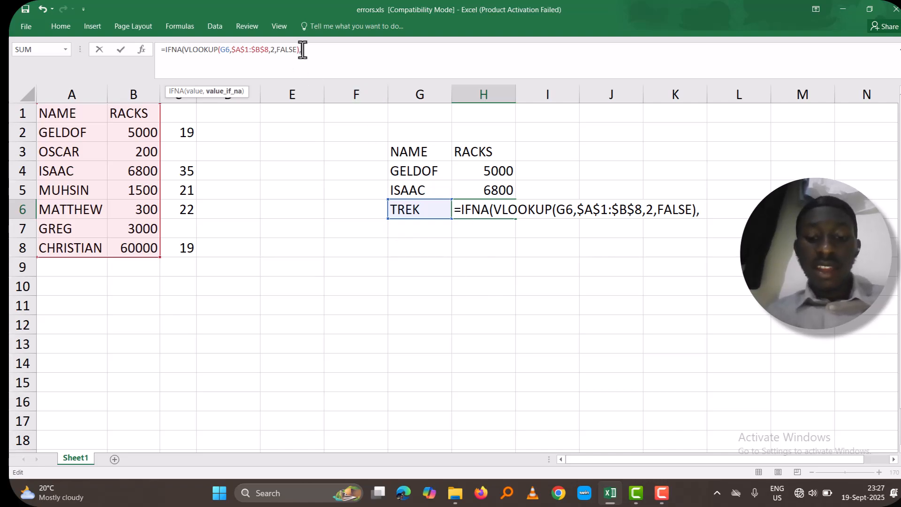
type("\"")
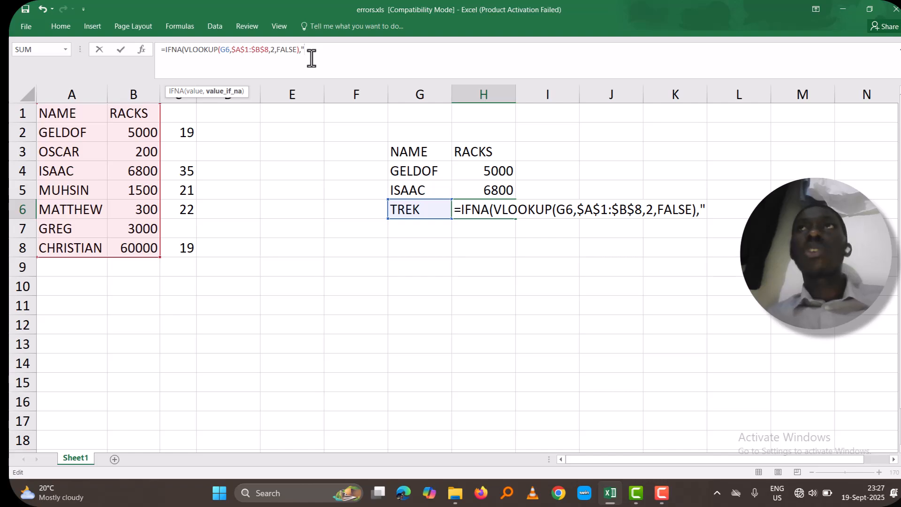
type("DOE")
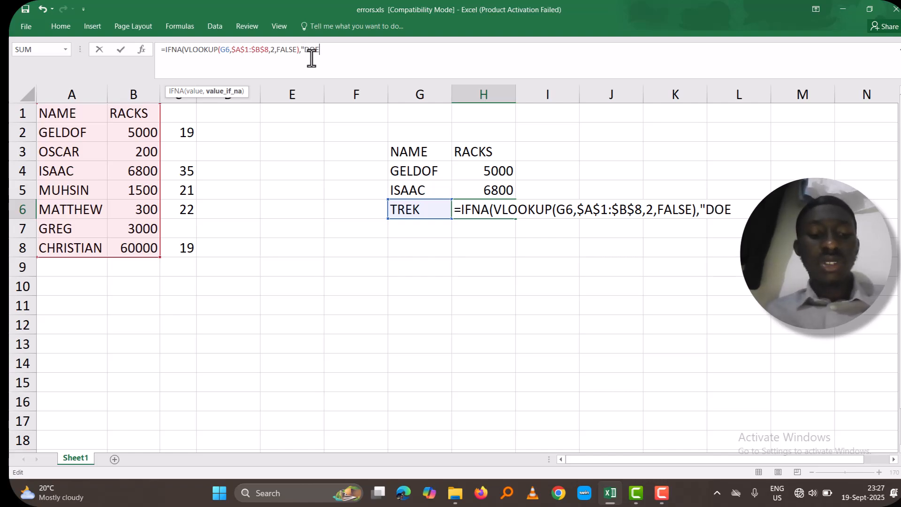
type("S NO")
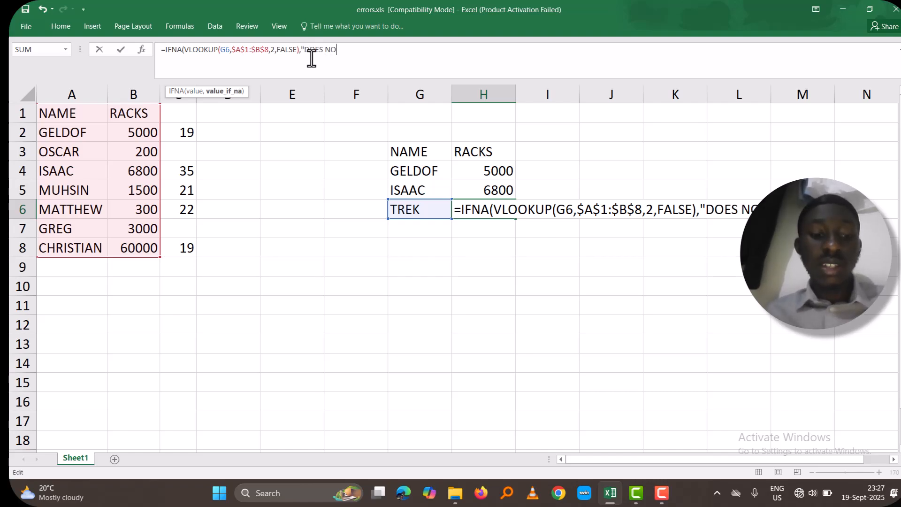
type("T EXIST")
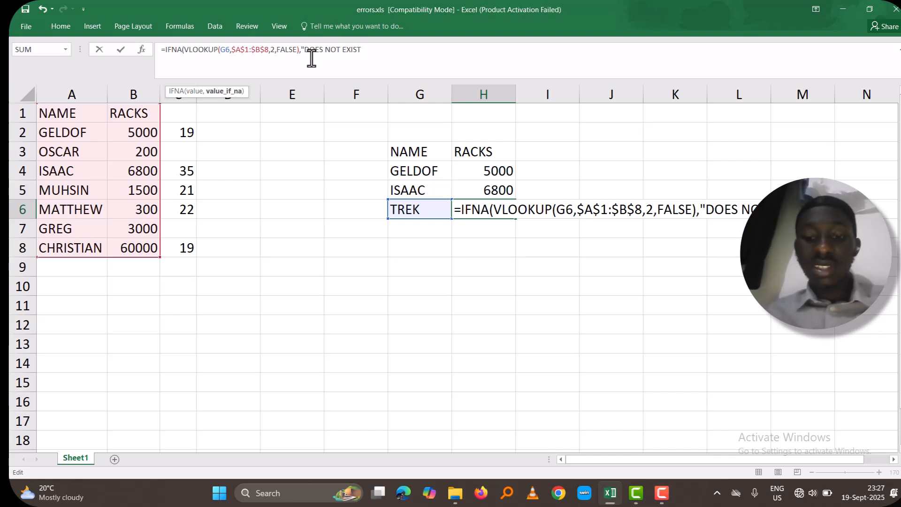
type("\"")
type(")")
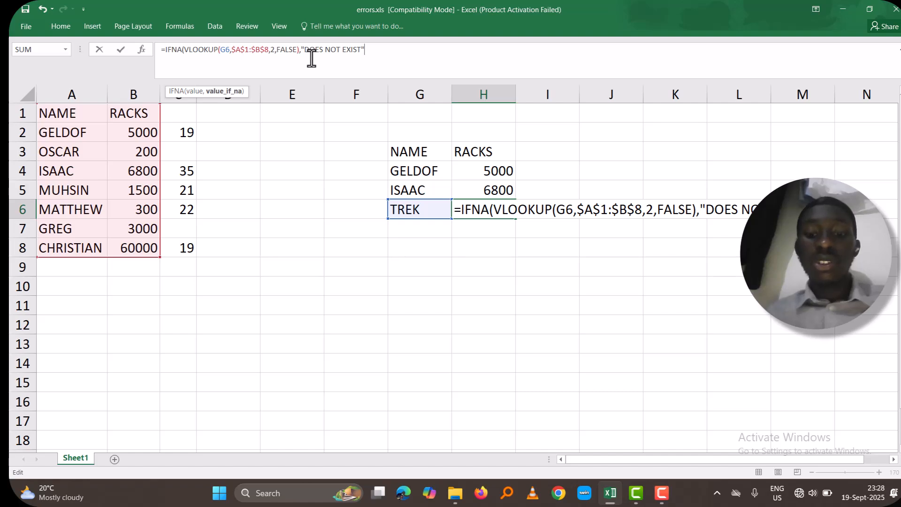
key("Return")
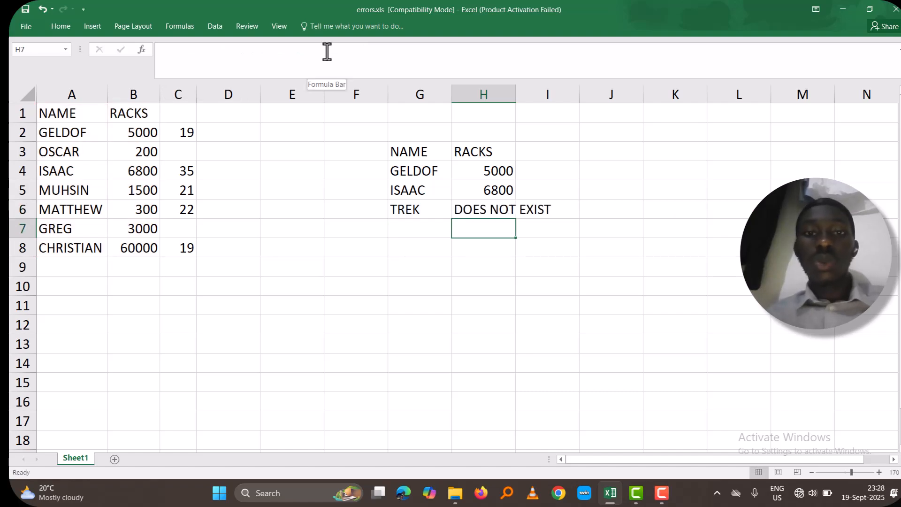
double_click(516, 92)
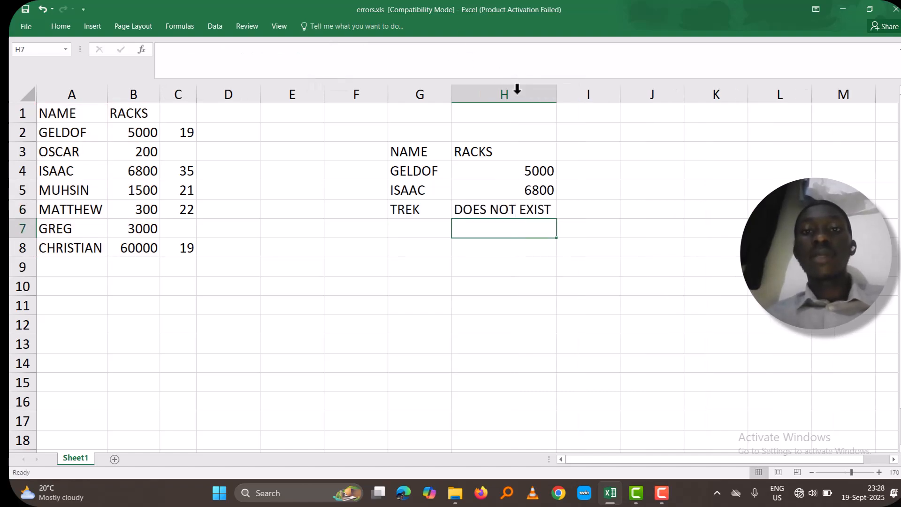